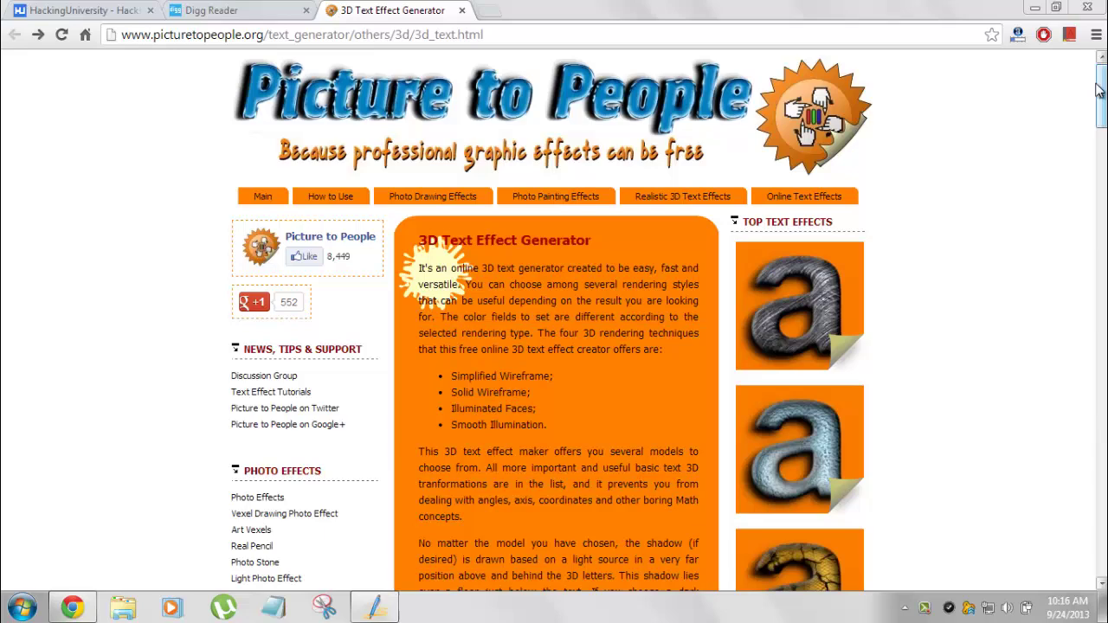
# Step: Scroll through the Top Text Effects sidebar to locate the concrete 'a' thumbnail
pyautogui.moveTo(1102, 91); pyautogui.dragTo(1102, 128)
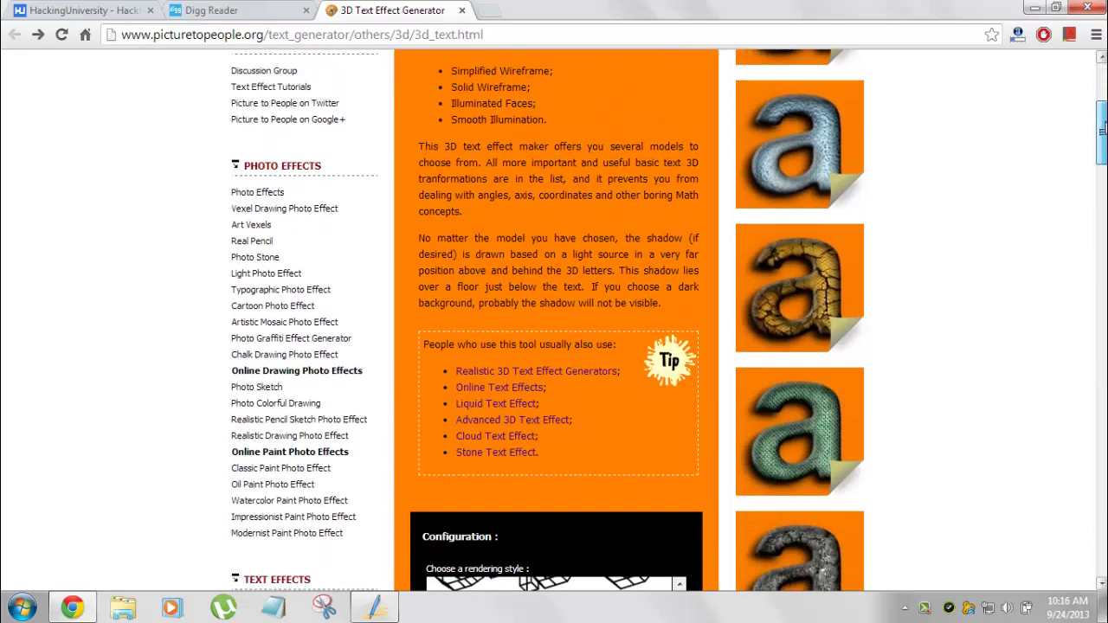
pyautogui.scroll(-20, 1102, 128)
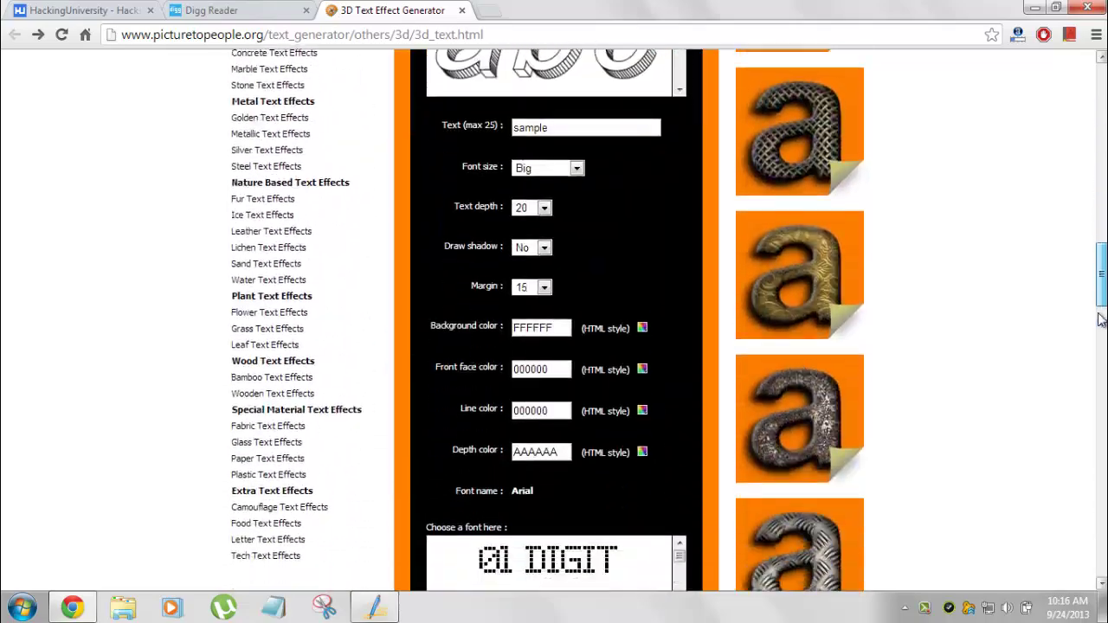
pyautogui.scroll(20, 1102, 234)
pyautogui.scroll(-5, 254, 412)
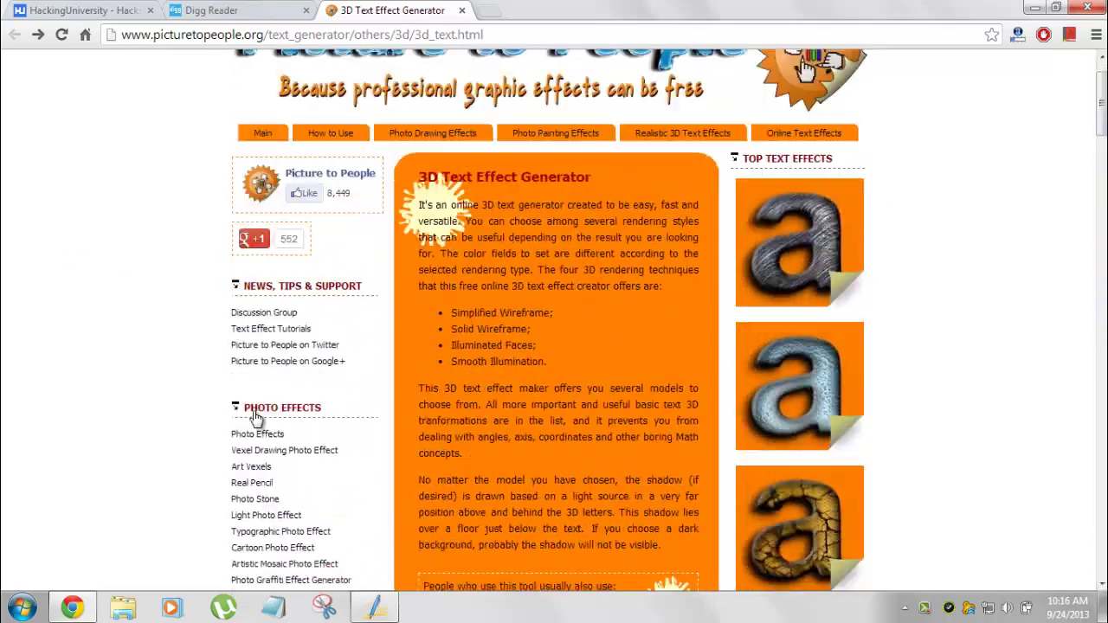
pyautogui.scroll(-3, 270, 387)
pyautogui.scroll(5, 296, 262)
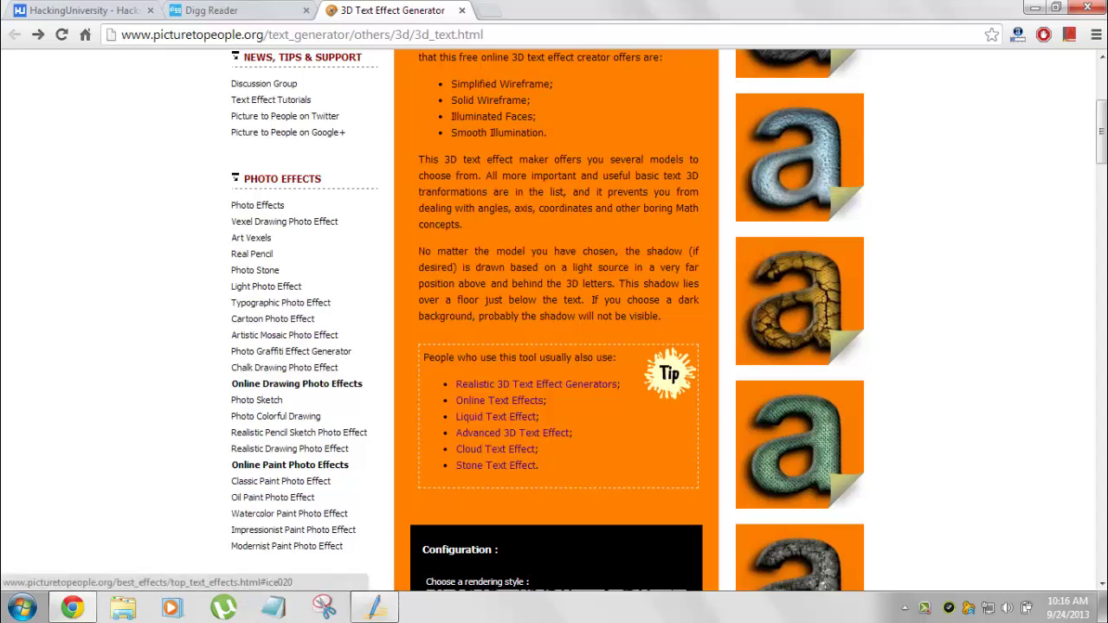
pyautogui.moveTo(1102, 143); pyautogui.dragTo(1103, 94)
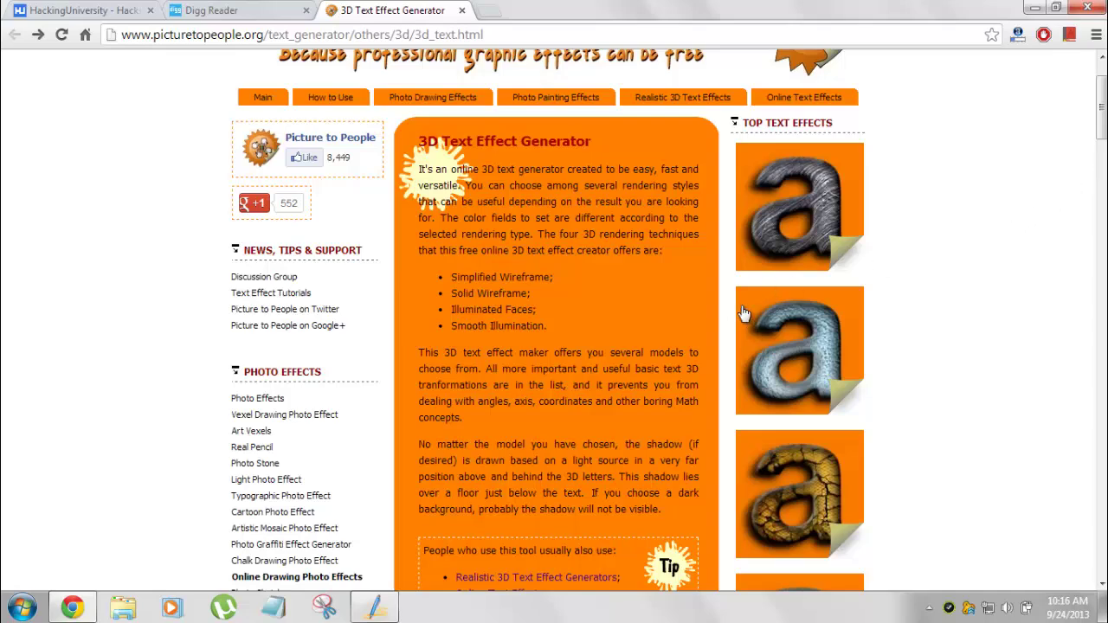
pyautogui.scroll(-2, 429, 266)
pyautogui.scroll(2, 428, 265)
pyautogui.scroll(-8, 379, 161)
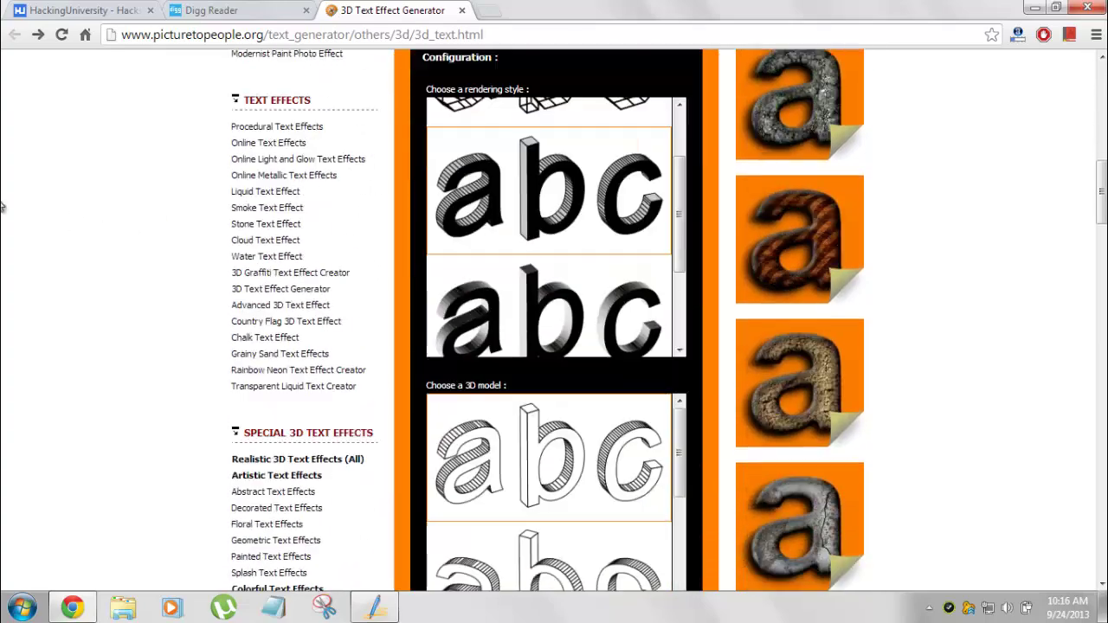
pyautogui.scroll(-1, 3, 206)
pyautogui.scroll(2, 9, 217)
pyautogui.scroll(-2, 515, 296)
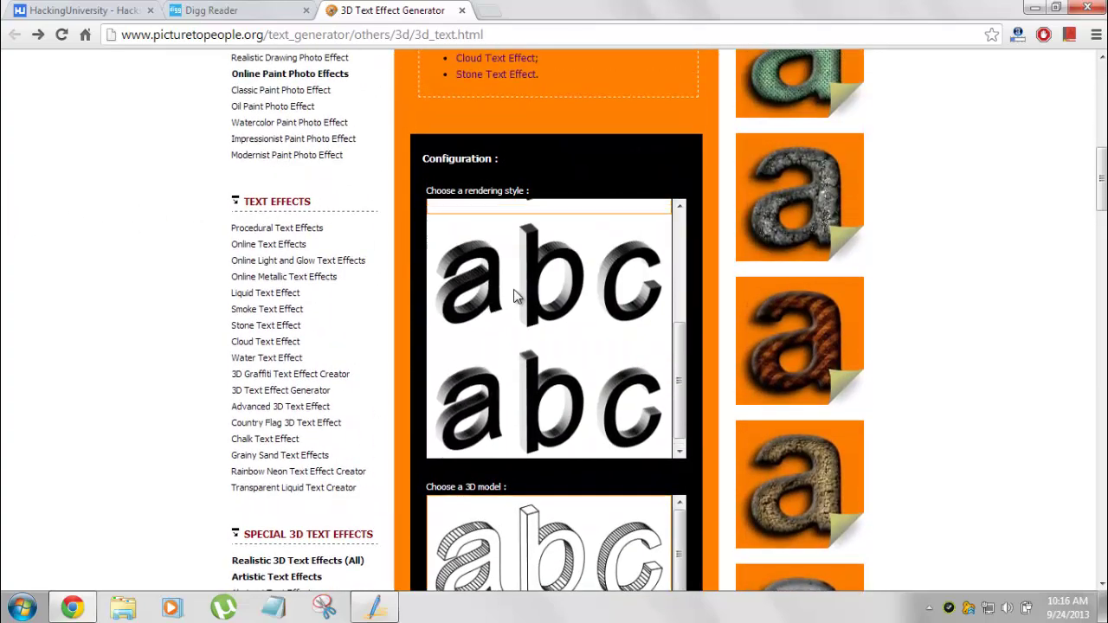
pyautogui.scroll(5, 517, 290)
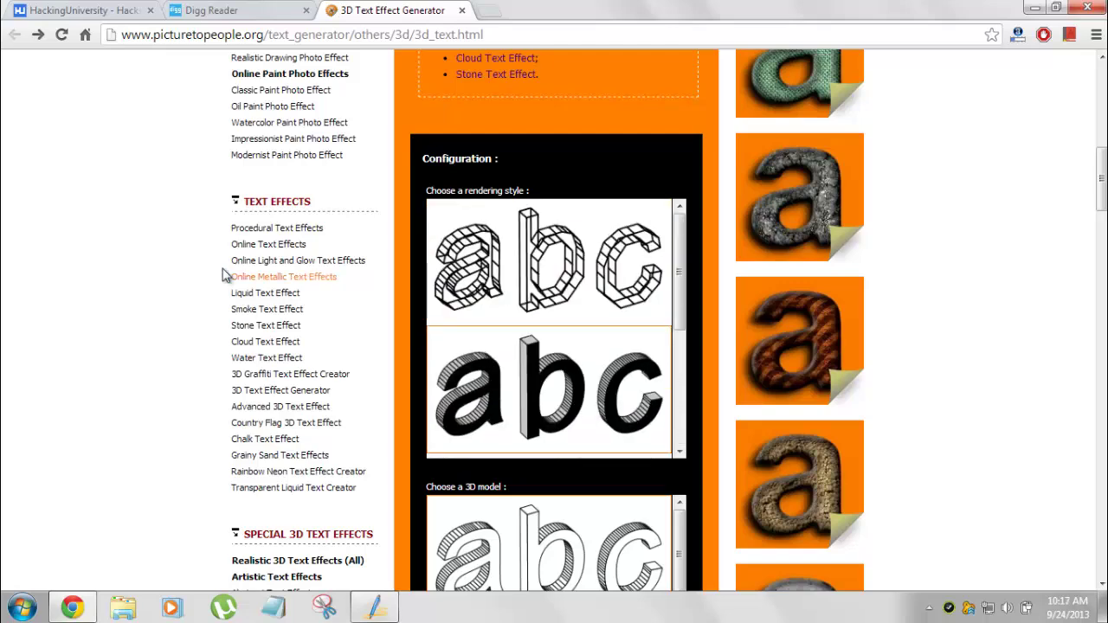
pyautogui.scroll(-3, 475, 303)
pyautogui.scroll(3, 475, 303)
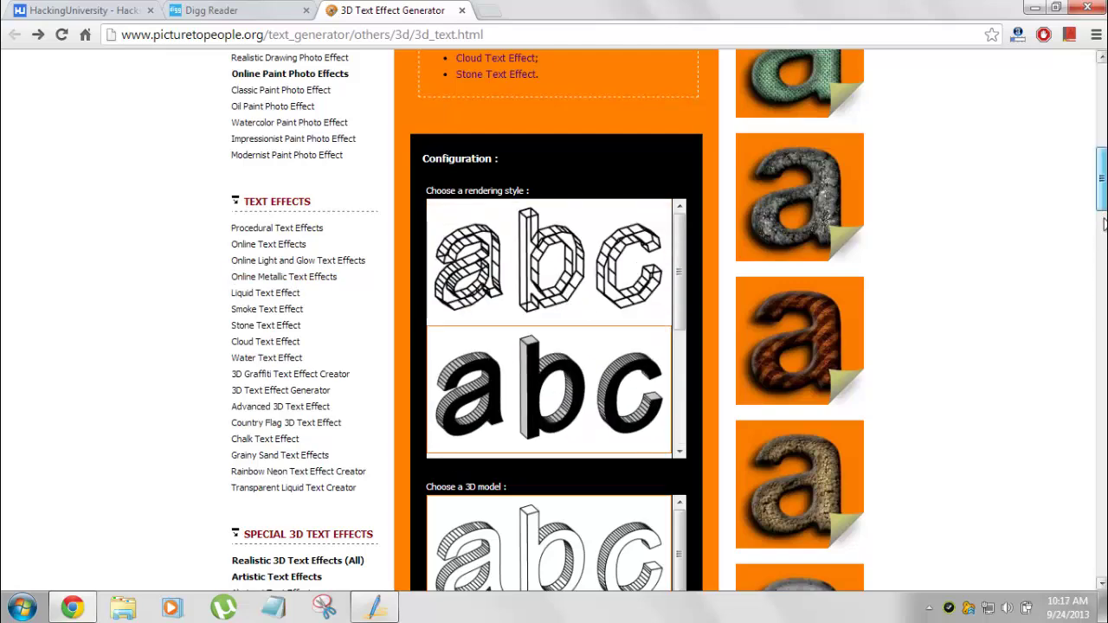
pyautogui.moveTo(1104, 223); pyautogui.dragTo(1101, 300)
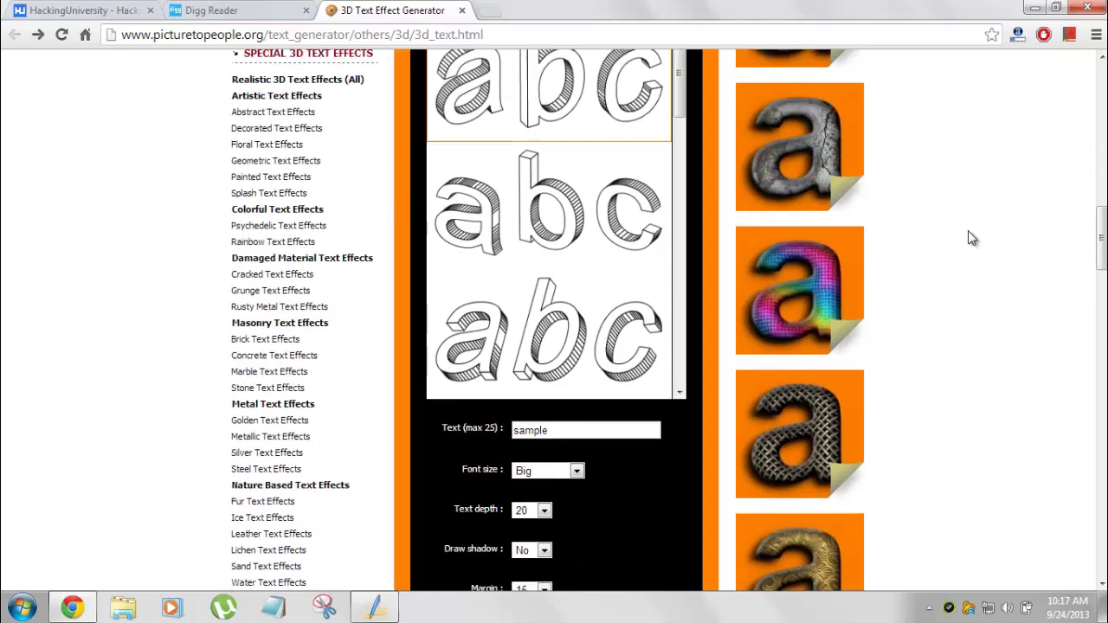
pyautogui.scroll(5, 970, 235)
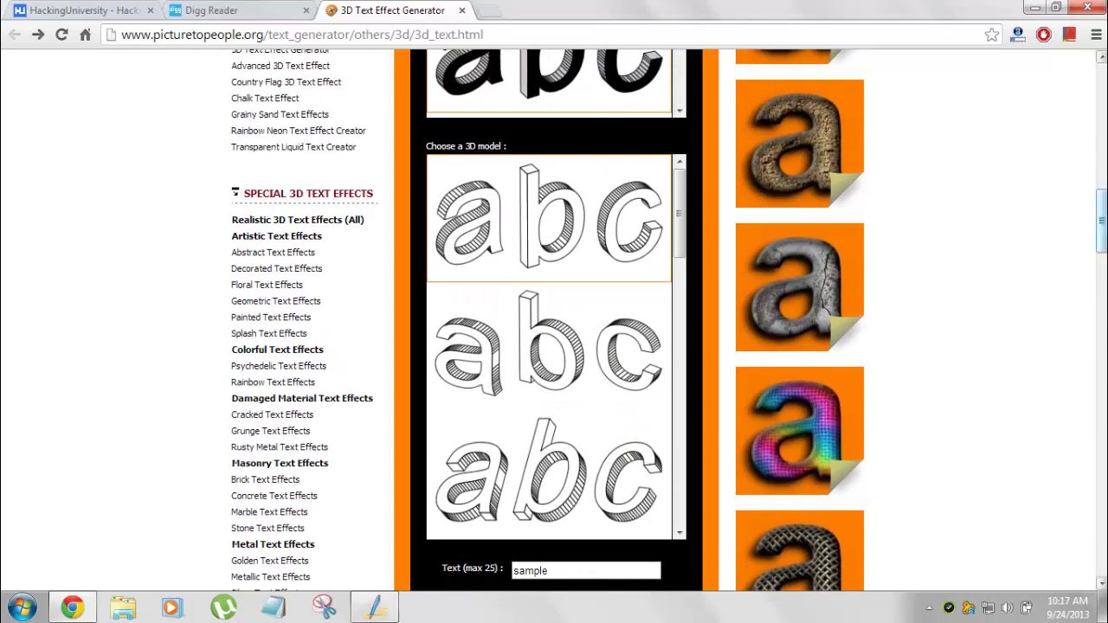
pyautogui.scroll(2, 1095, 229)
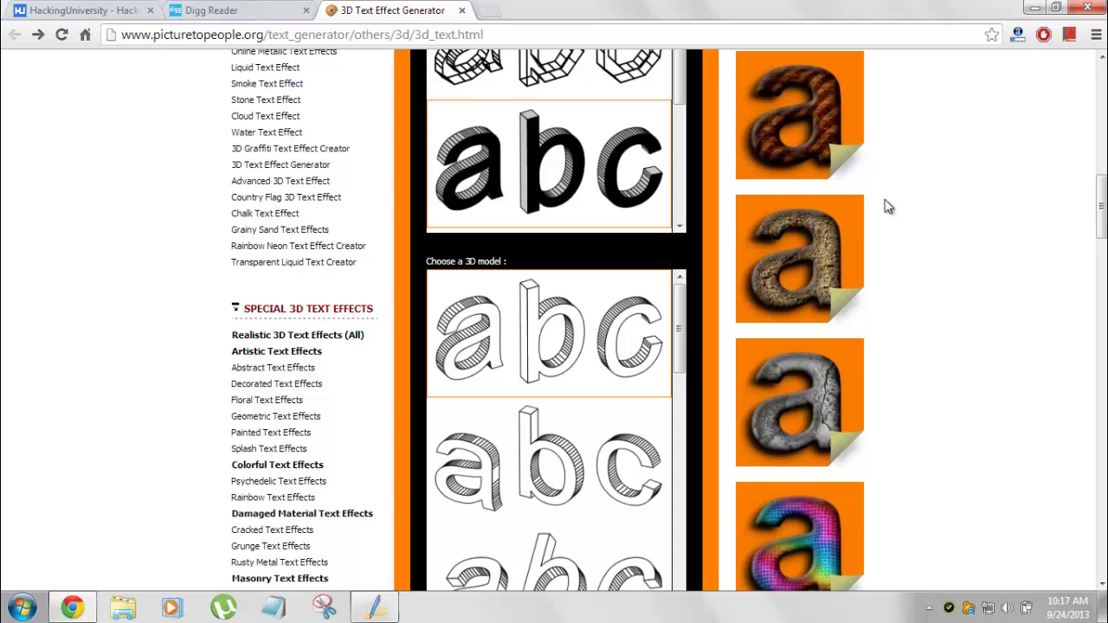
pyautogui.moveTo(1101, 219)
pyautogui.mouseDown()
pyautogui.moveTo(1101, 243)
pyautogui.moveTo(1101, 233)
pyautogui.mouseUp()
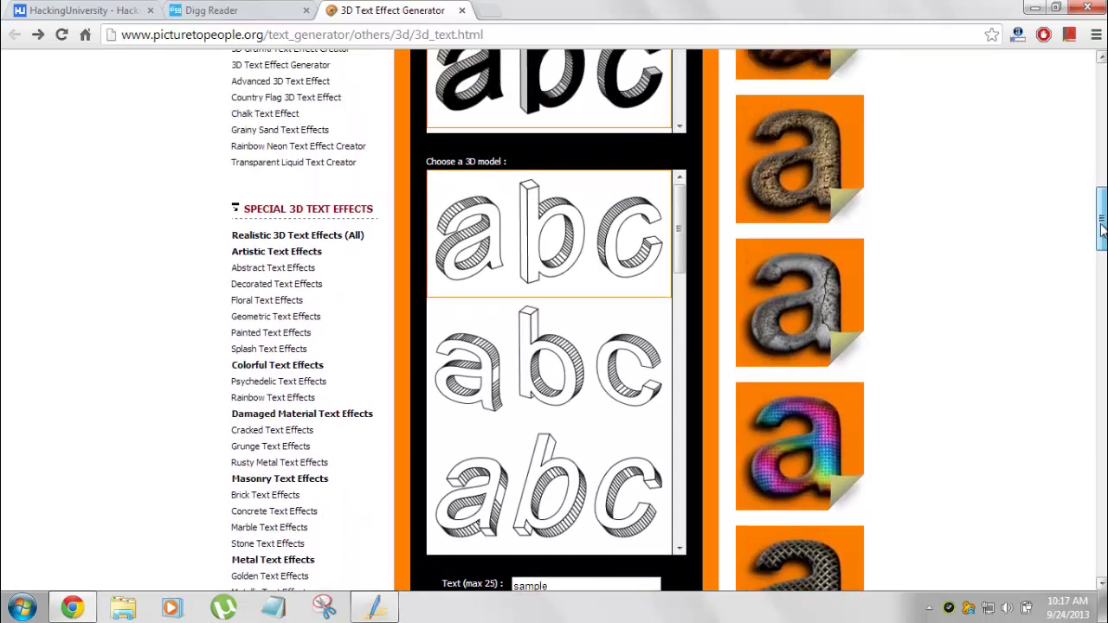
# Step: Open the gallery from the concrete 'a' thumbnail and scroll to the Concrete Text Effects sample
pyautogui.click(797, 293)
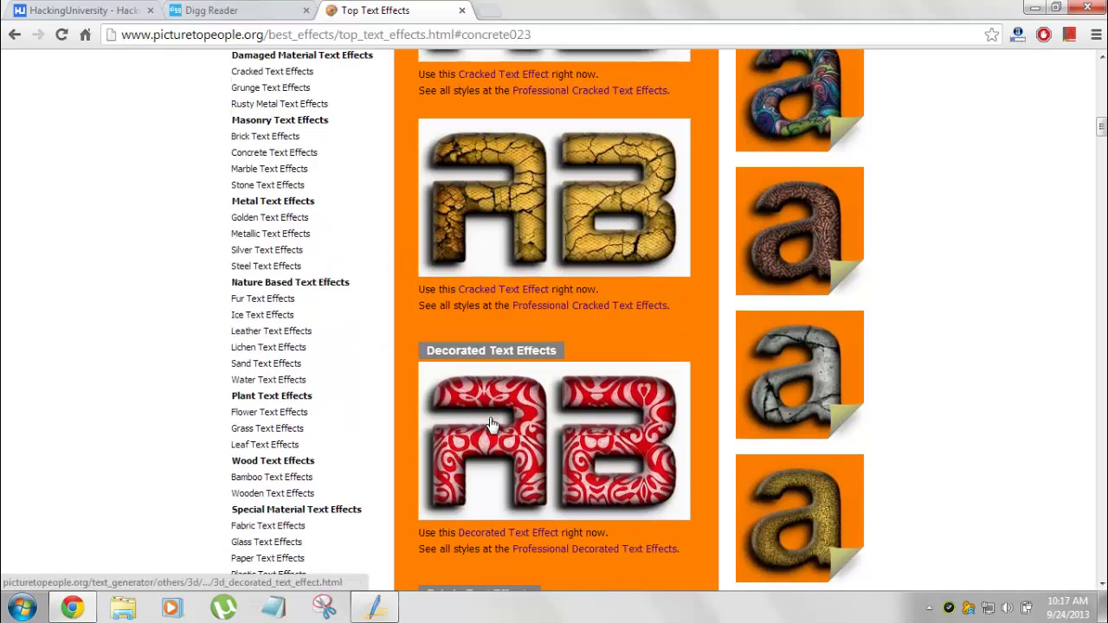
pyautogui.scroll(3, 499, 387)
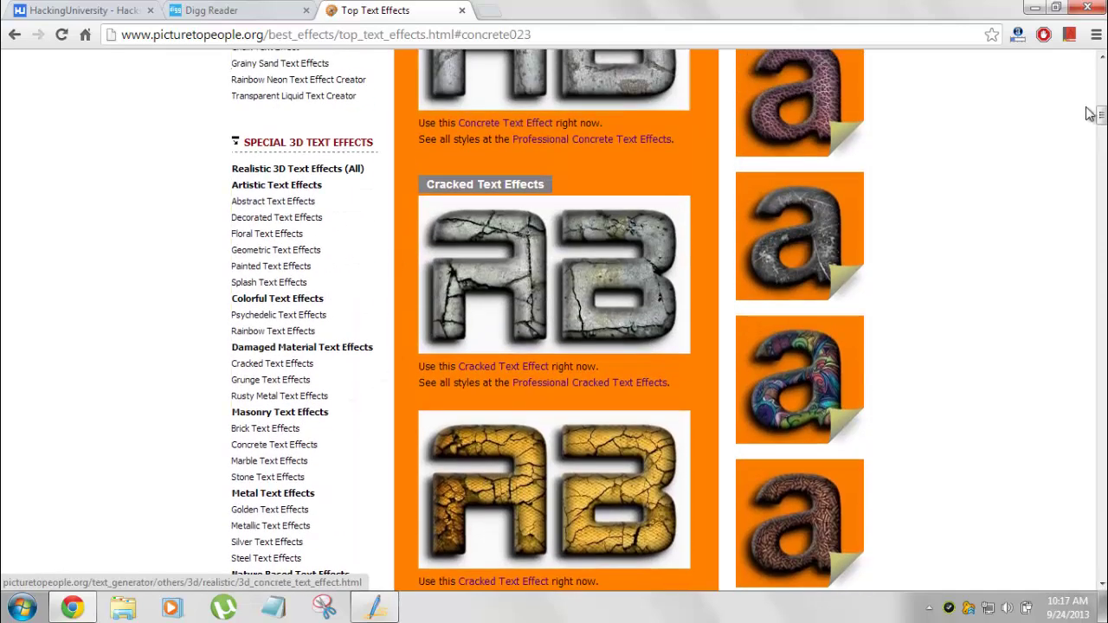
pyautogui.moveTo(1102, 121); pyautogui.dragTo(1102, 90)
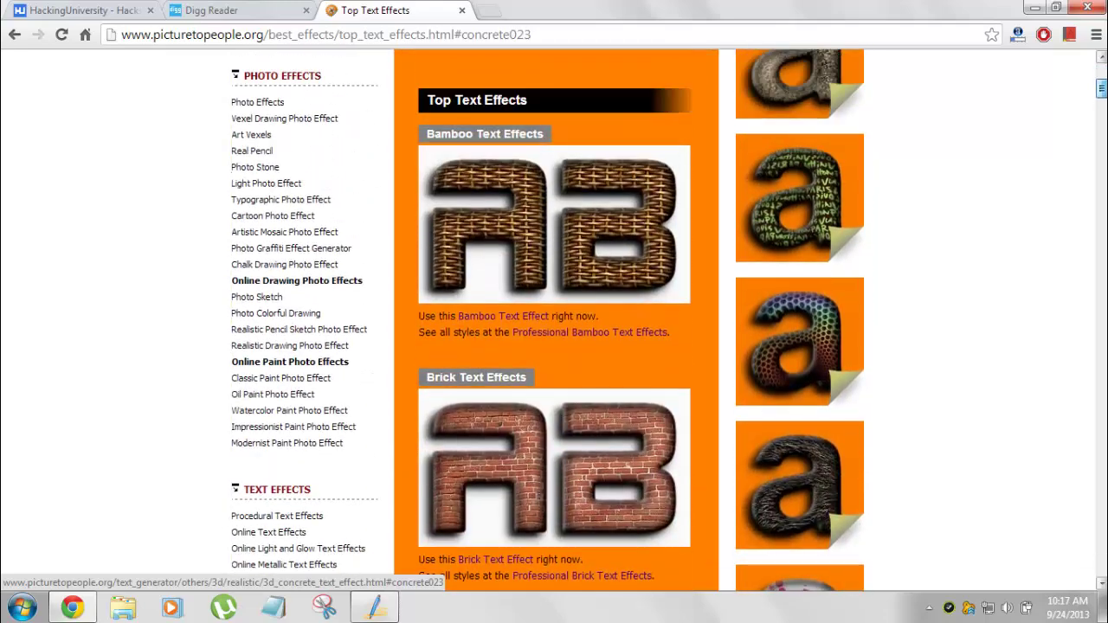
pyautogui.scroll(-4, 563, 119)
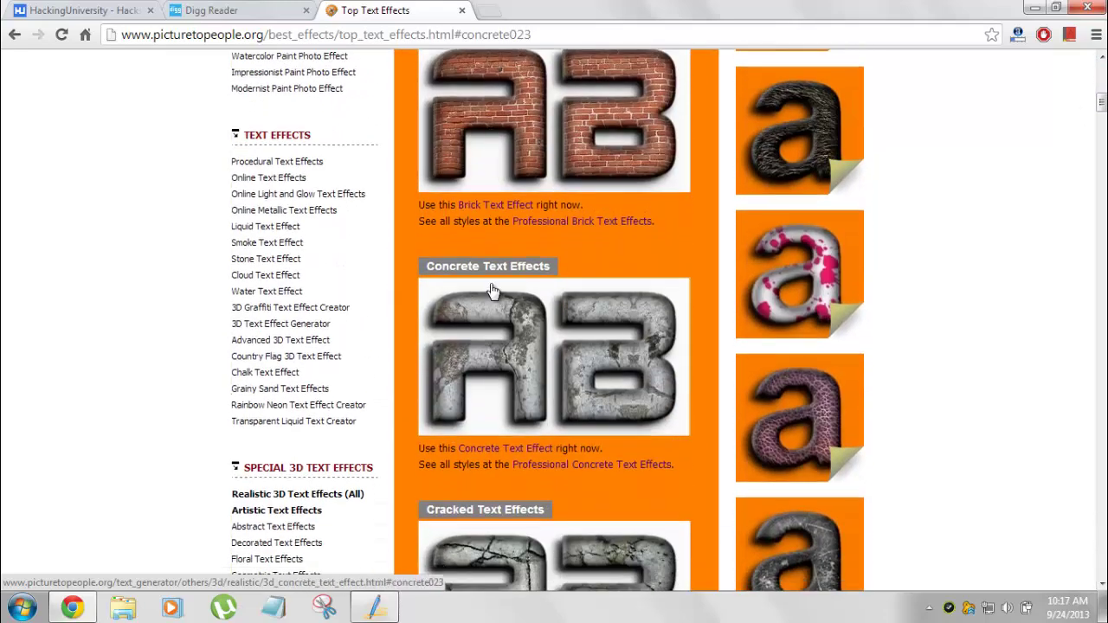
pyautogui.scroll(-2, 665, 300)
pyautogui.scroll(1, 507, 258)
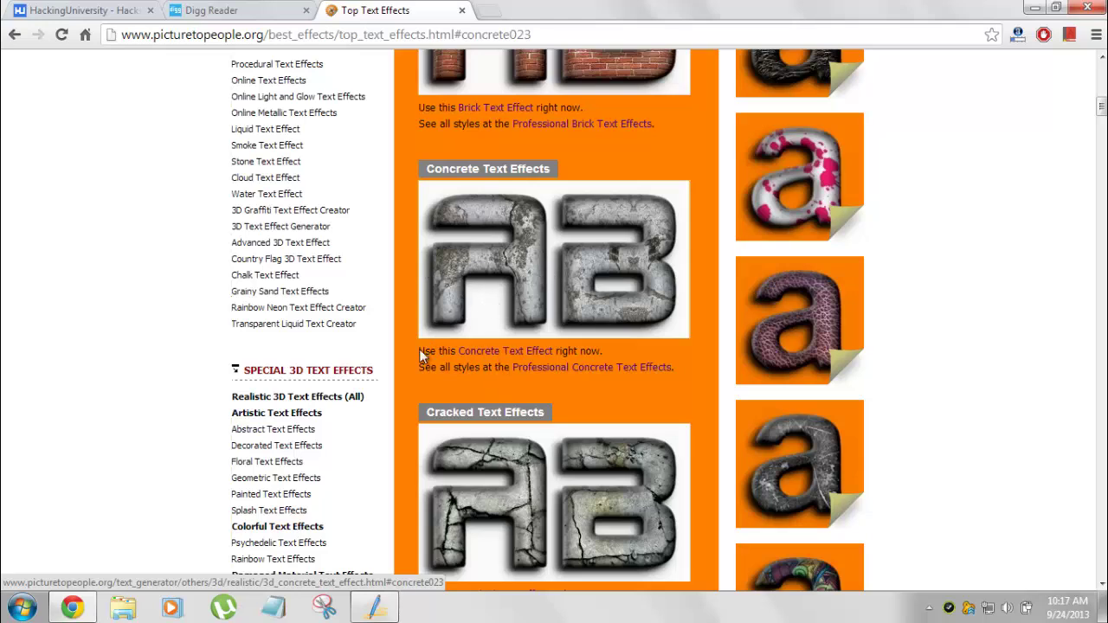
# Step: Open the Concrete Text Effect link and scroll down to the Configuration 3D text style list
pyautogui.click(522, 356)
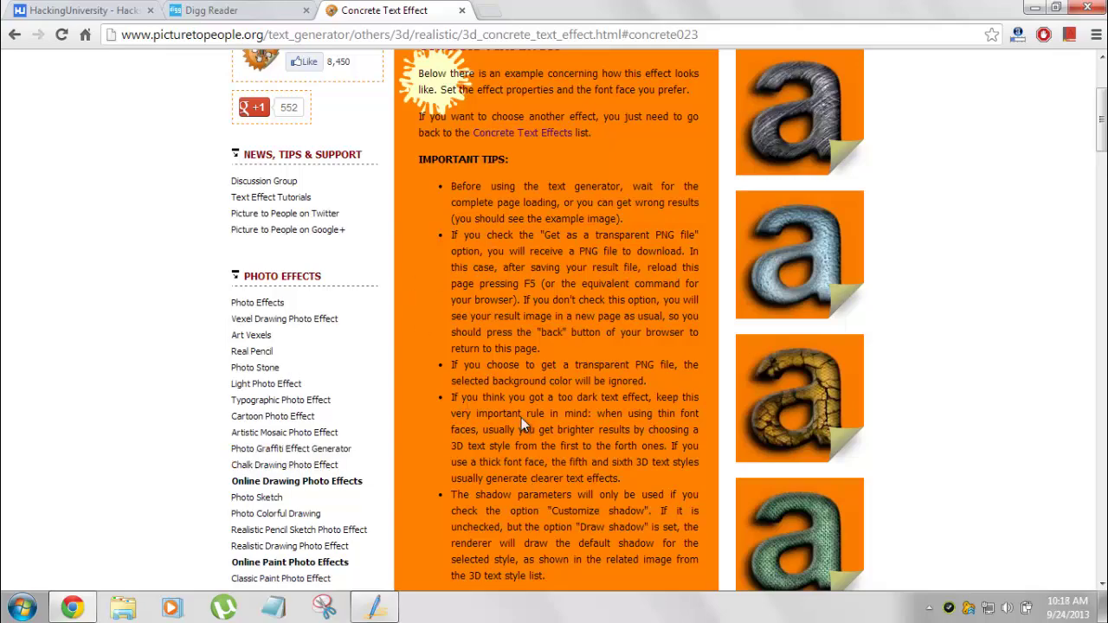
pyautogui.scroll(3, 554, 312)
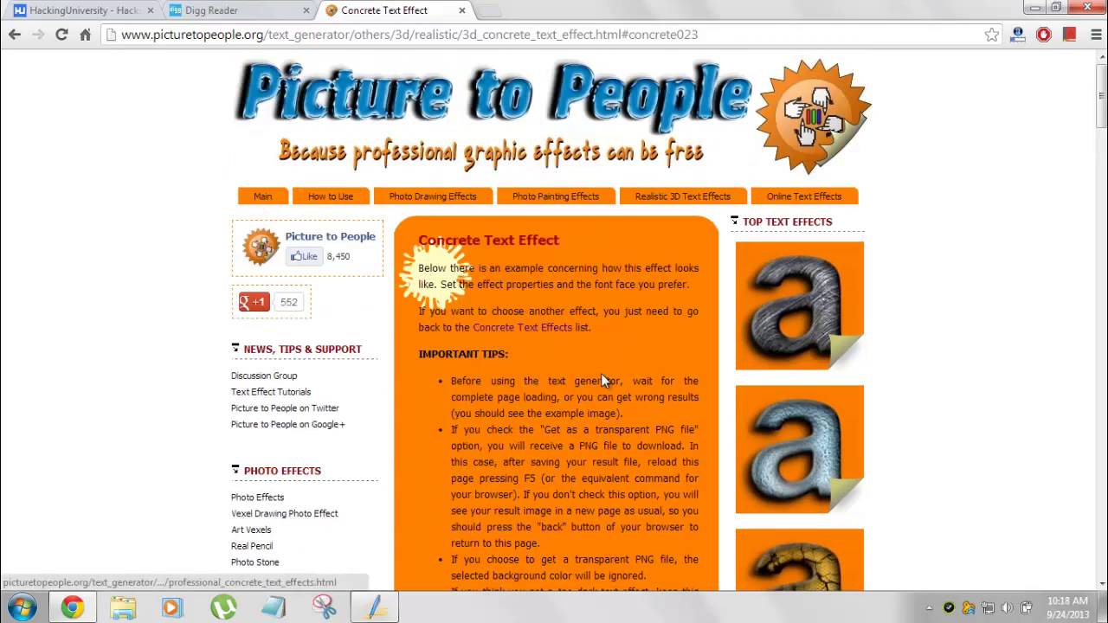
pyautogui.scroll(-6, 601, 373)
pyautogui.scroll(-5, 588, 380)
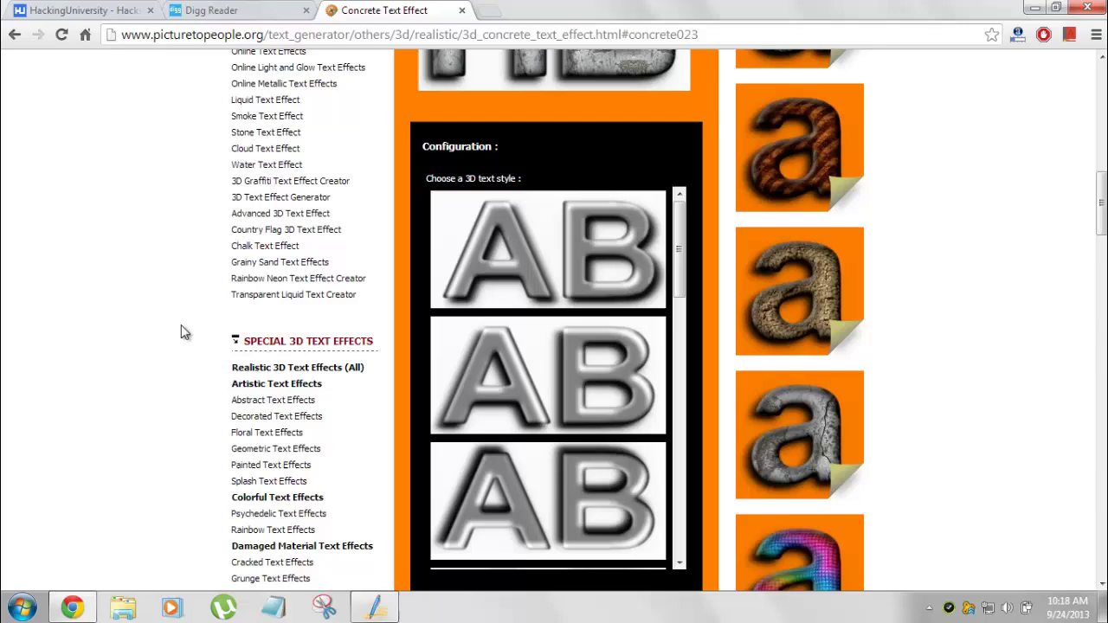
pyautogui.scroll(2, 181, 329)
pyautogui.scroll(-2, 71, 305)
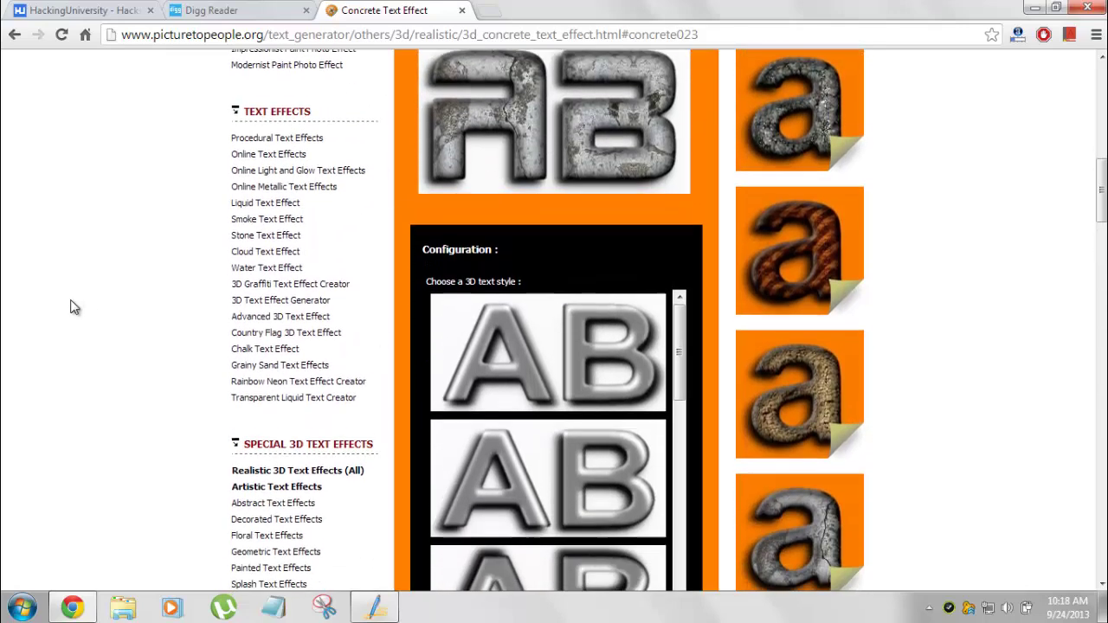
pyautogui.scroll(-2, 77, 321)
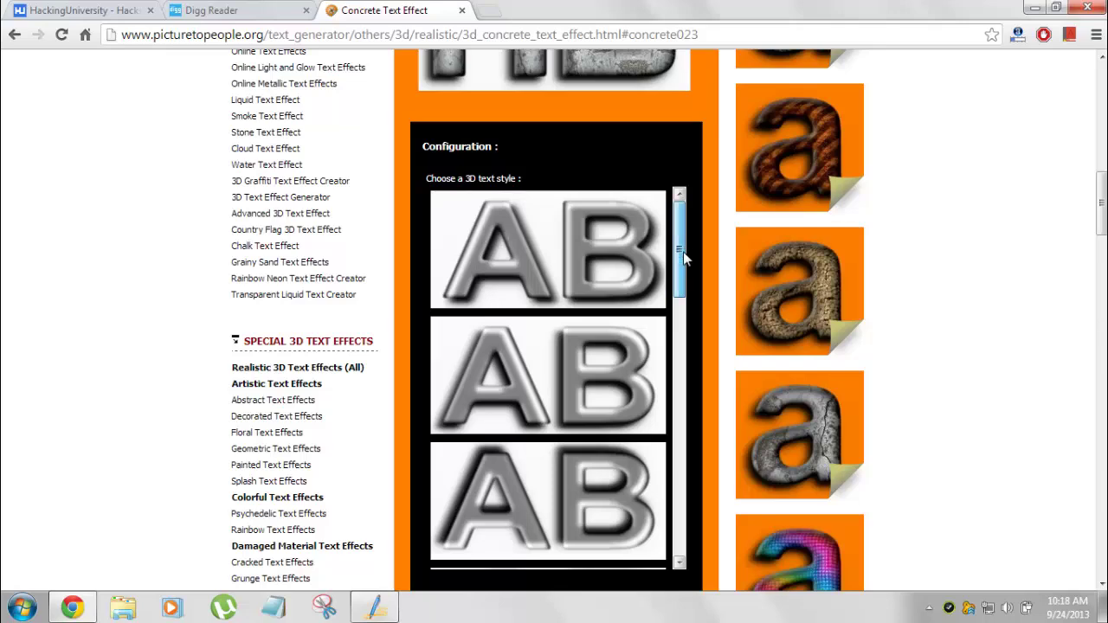
pyautogui.moveTo(683, 251); pyautogui.dragTo(709, 218)
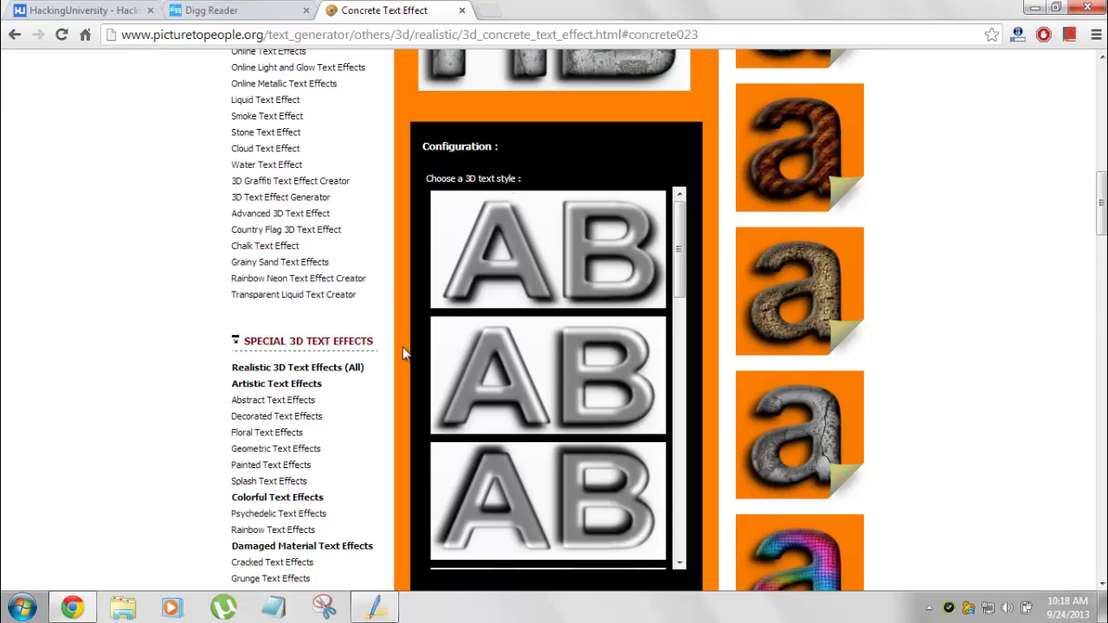
# Step: Pick the first AB 3D style and replace the 'sample' text with HackingUniversity
pyautogui.click(479, 225)
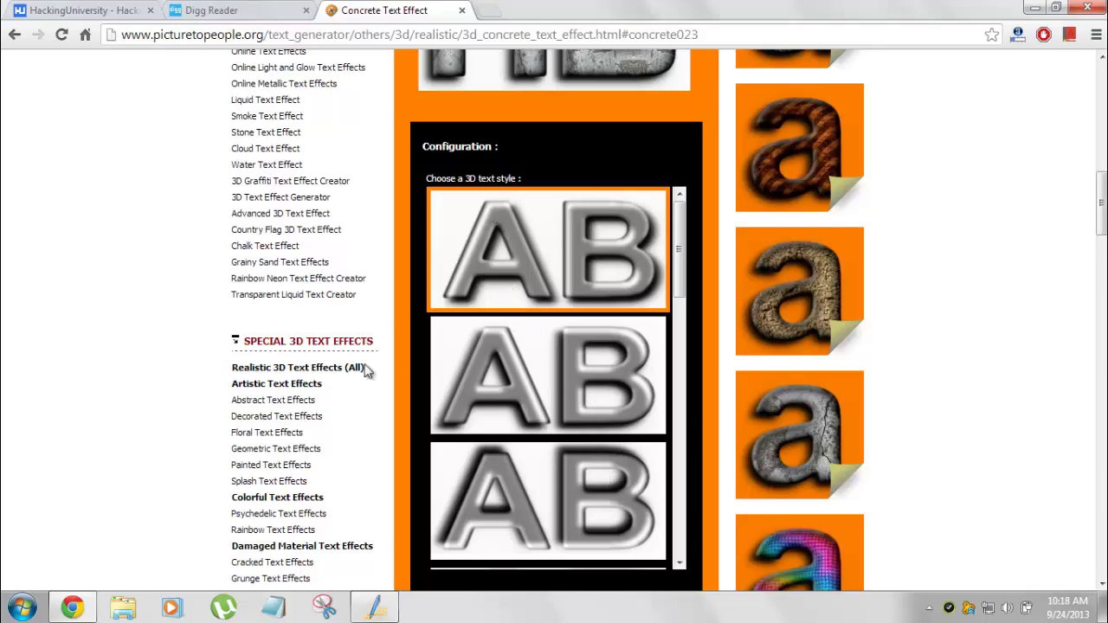
pyautogui.scroll(-1, 364, 464)
pyautogui.scroll(-1, 361, 467)
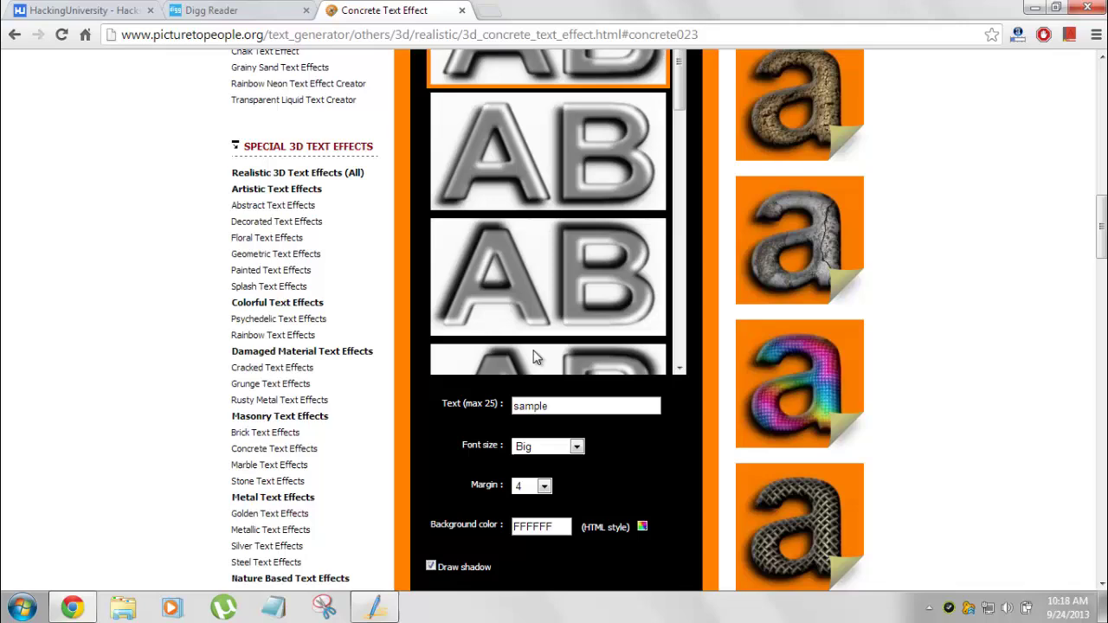
pyautogui.scroll(-2, 532, 285)
pyautogui.scroll(2, 327, 330)
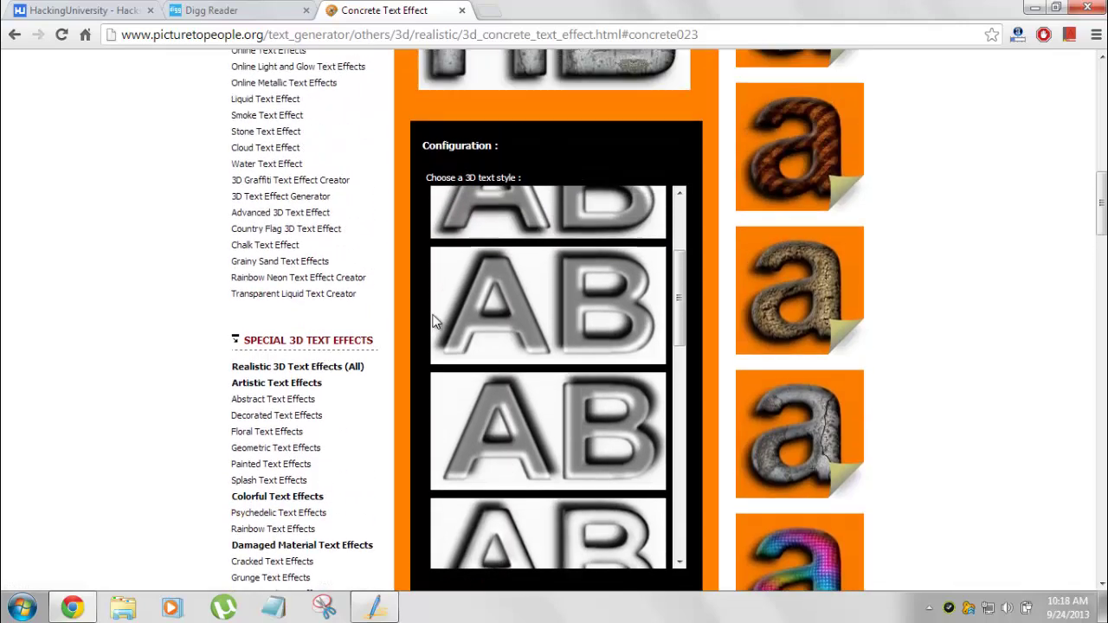
pyautogui.moveTo(680, 286); pyautogui.dragTo(684, 224)
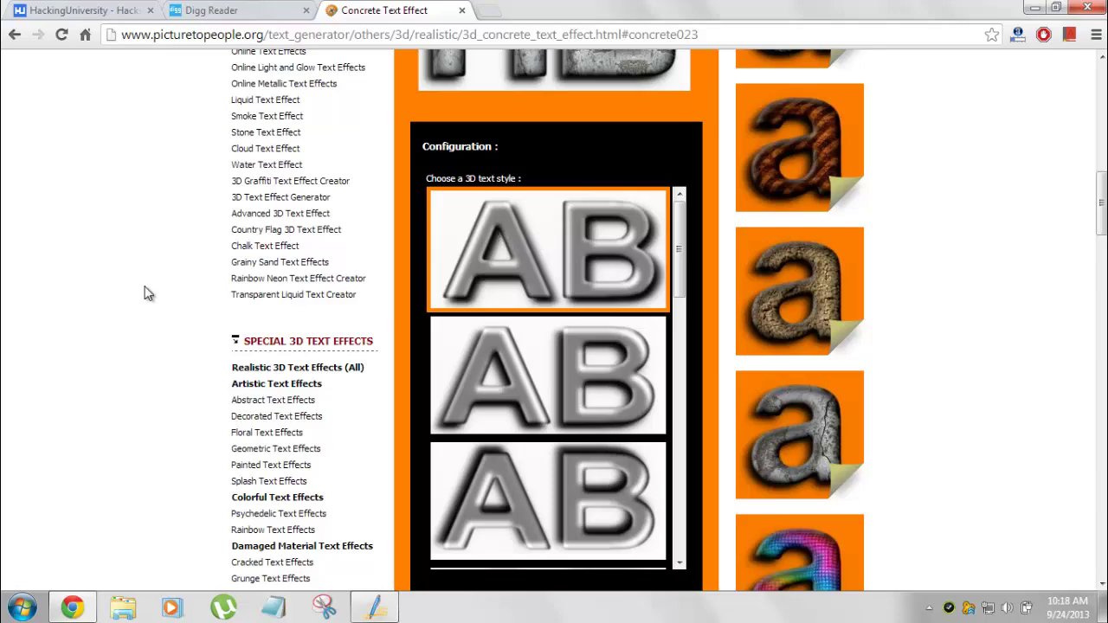
pyautogui.scroll(-5, 141, 292)
pyautogui.doubleClick(568, 212)
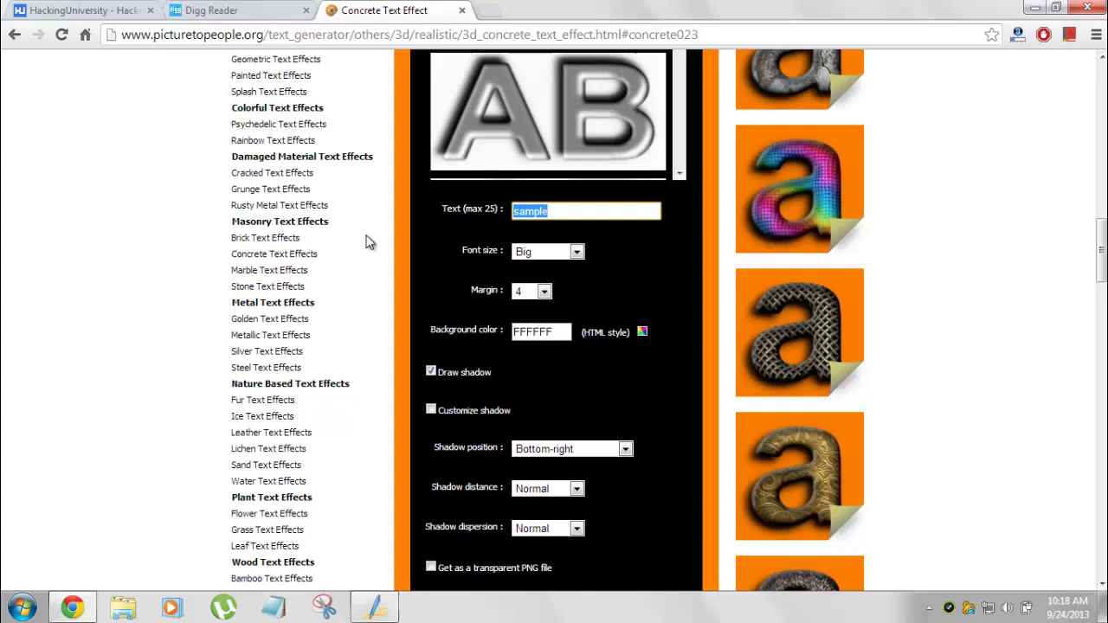
pyautogui.write('HackingUni')
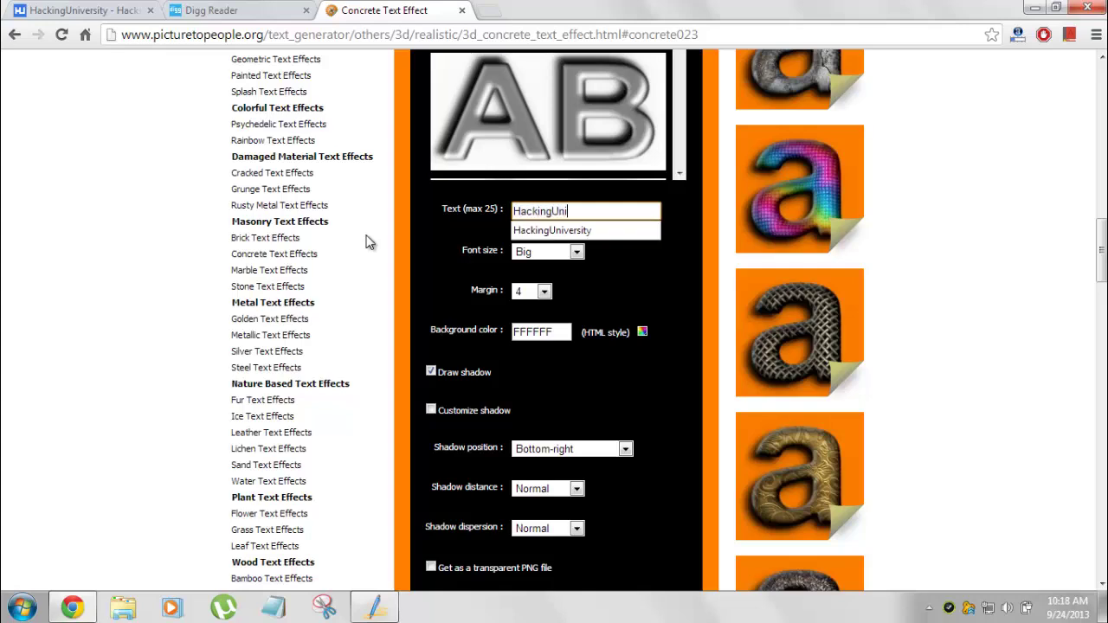
pyautogui.write('versity')
# Step: Finish the HackingUniversity text, change Font size from Big to Normal, and keep Margin at 4
pyautogui.click(641, 267)
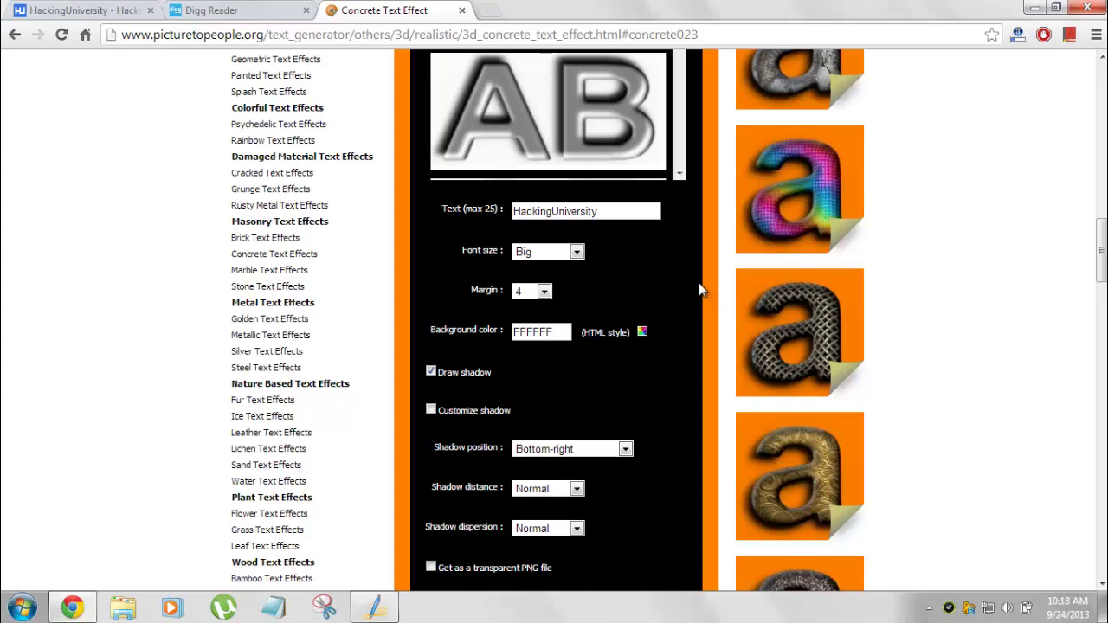
pyautogui.click(538, 251)
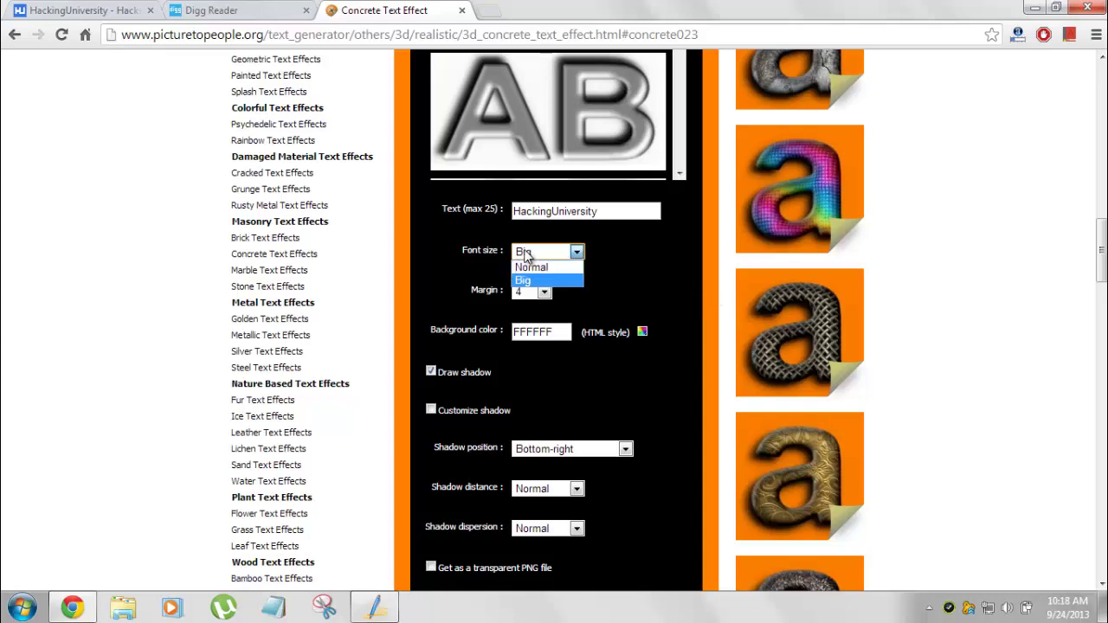
pyautogui.click(530, 268)
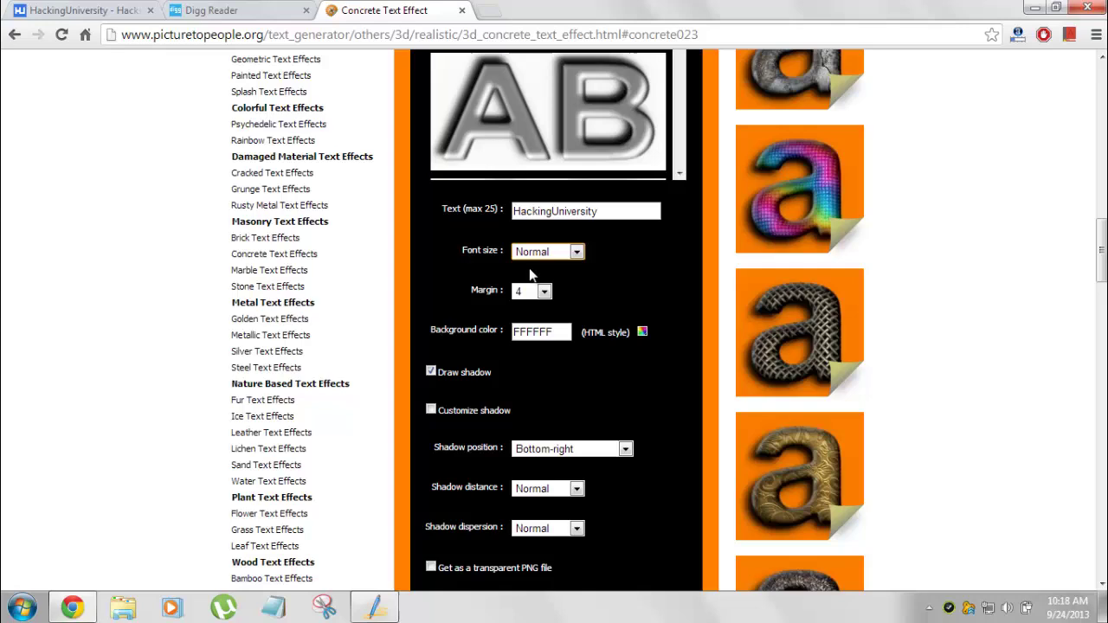
pyautogui.click(544, 292)
pyautogui.click(600, 277)
pyautogui.scroll(-1, 488, 327)
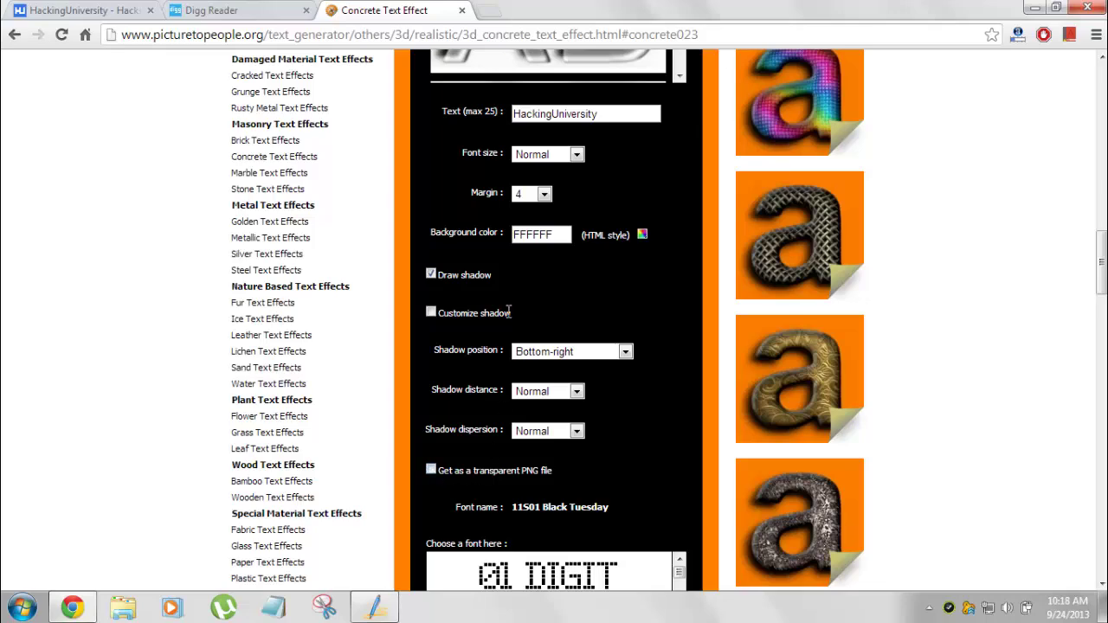
pyautogui.scroll(5, 488, 254)
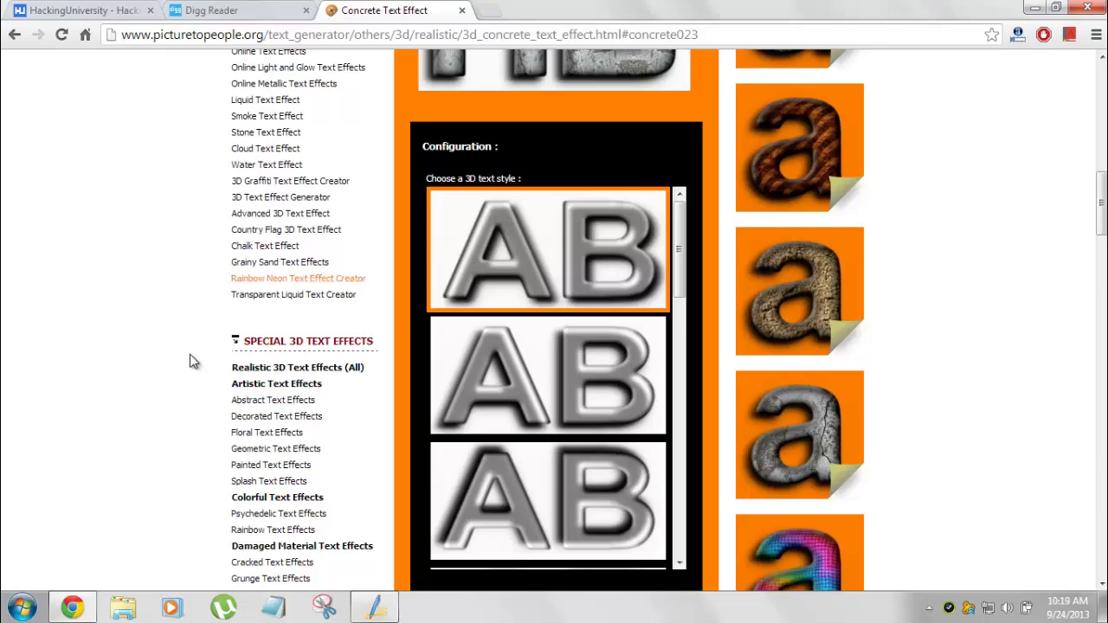
pyautogui.scroll(-4, 130, 368)
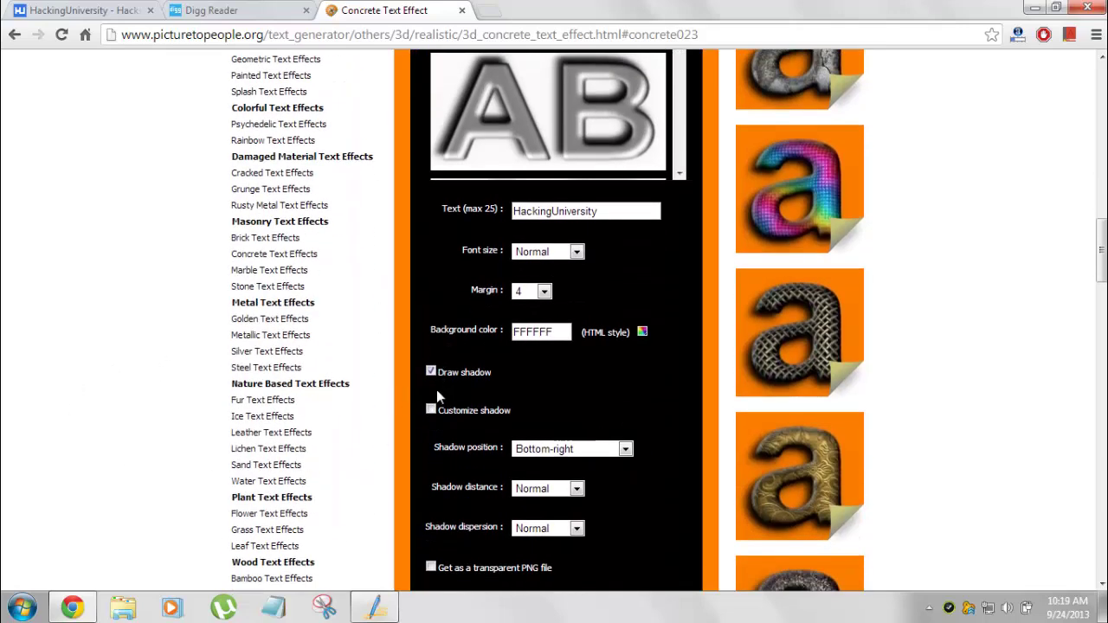
pyautogui.scroll(-3, 36, 322)
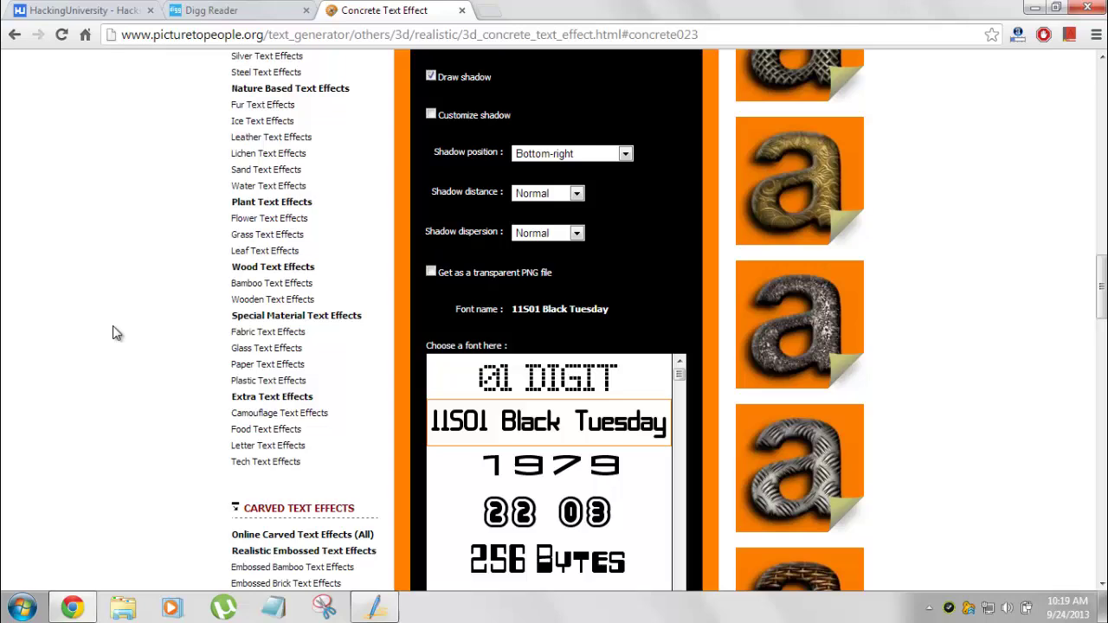
pyautogui.scroll(-3, 112, 324)
pyautogui.scroll(1, 112, 325)
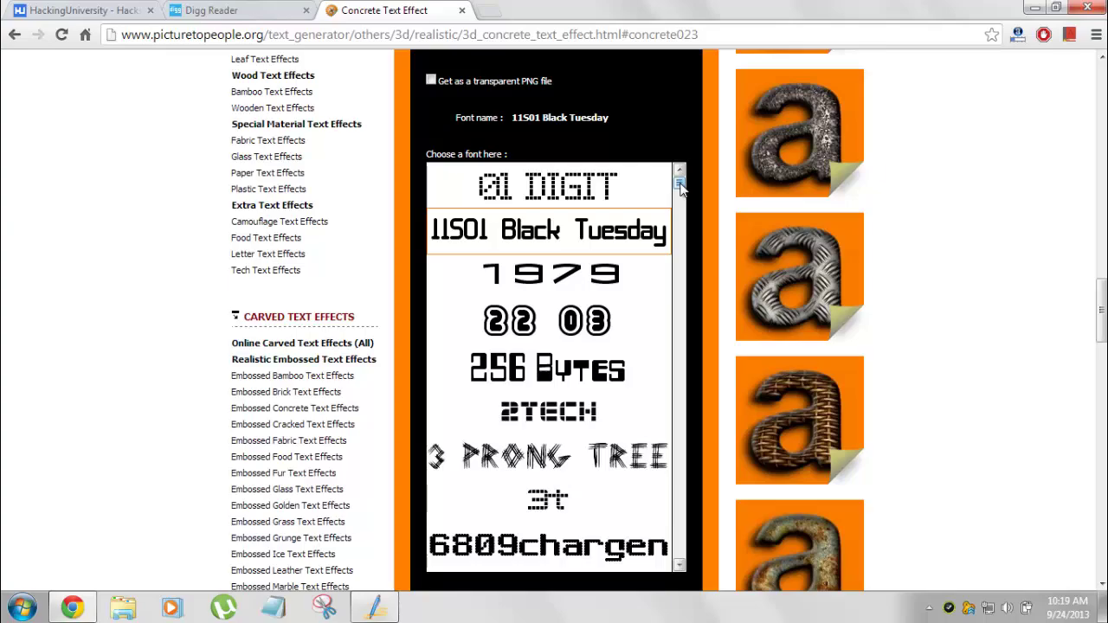
# Step: Scroll the 'Choose a font here' list and select the gothic Ballade font instead of 11S01 Black Tuesday
pyautogui.moveTo(679, 185); pyautogui.dragTo(683, 445)
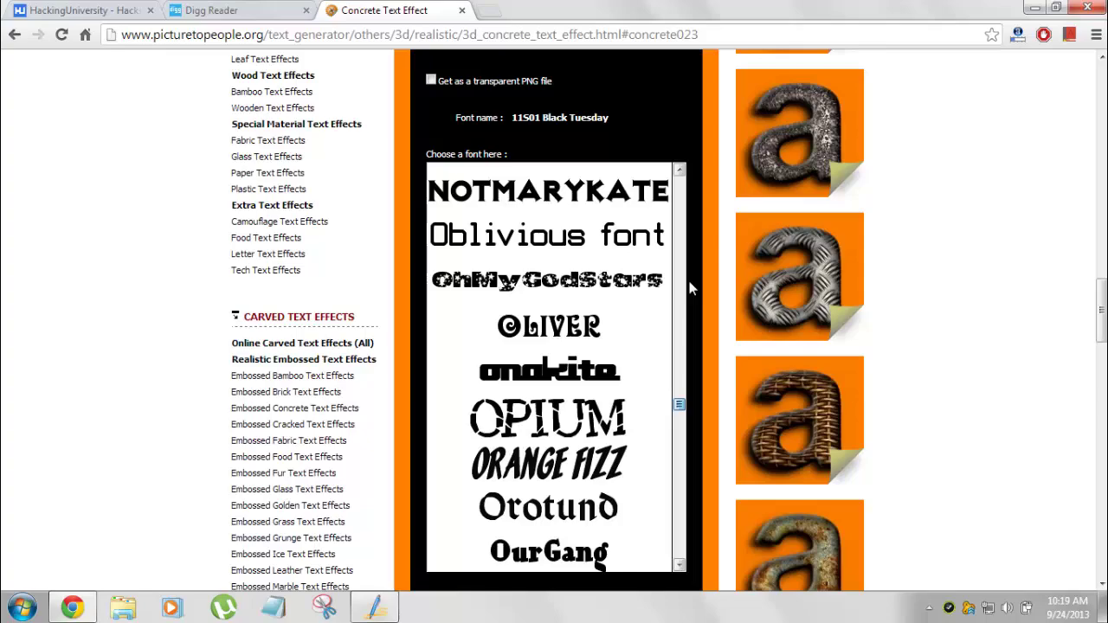
pyautogui.moveTo(690, 288); pyautogui.dragTo(696, 189)
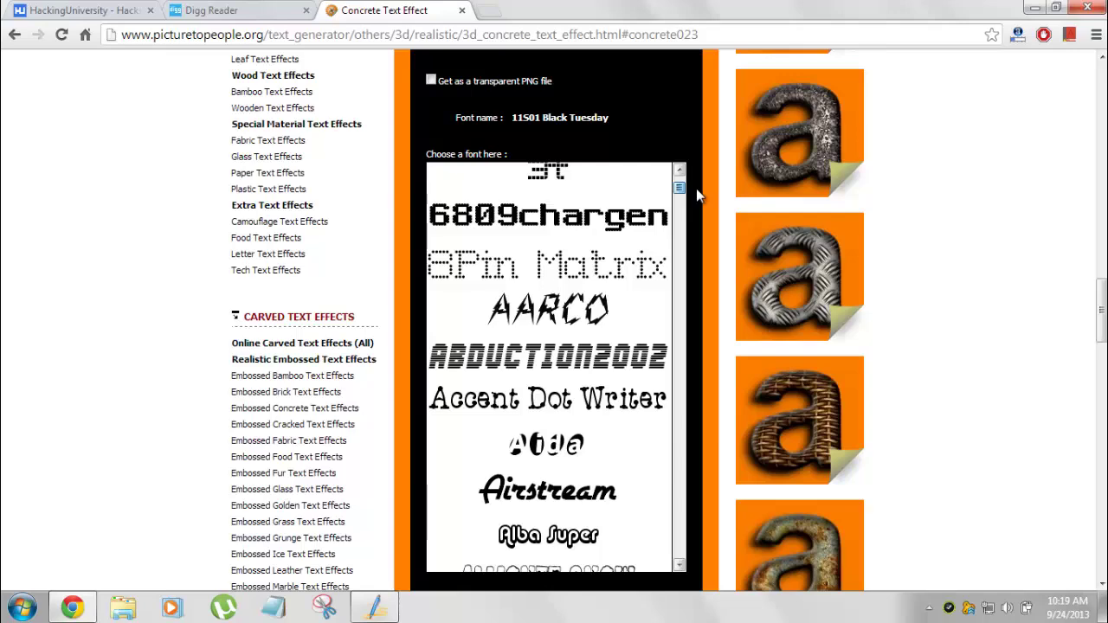
pyautogui.moveTo(696, 188); pyautogui.dragTo(696, 198)
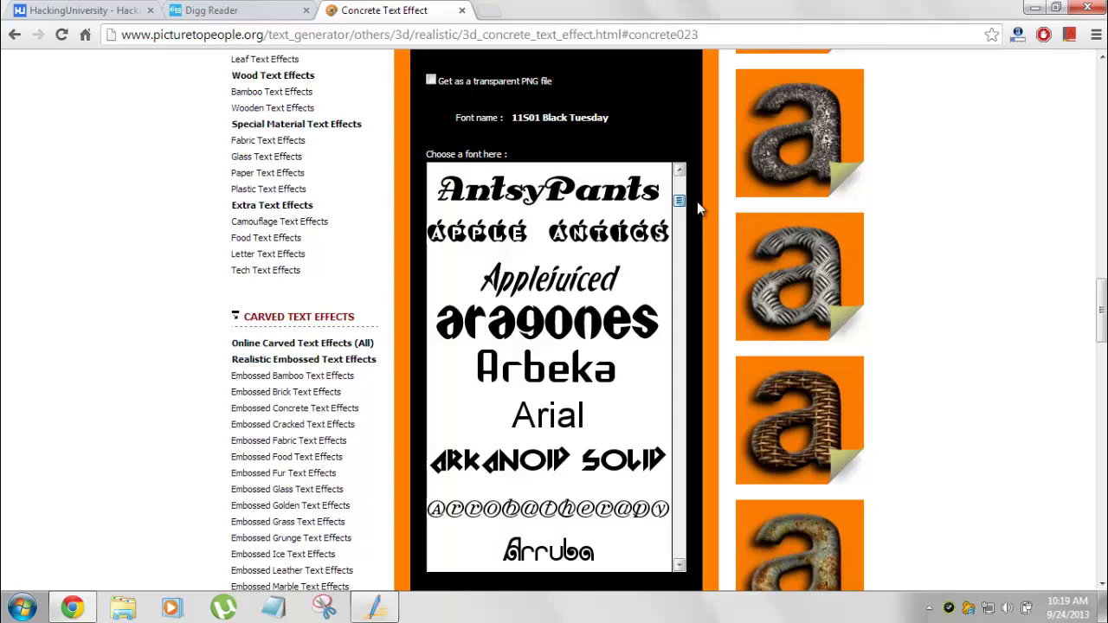
pyautogui.moveTo(697, 201); pyautogui.dragTo(697, 205)
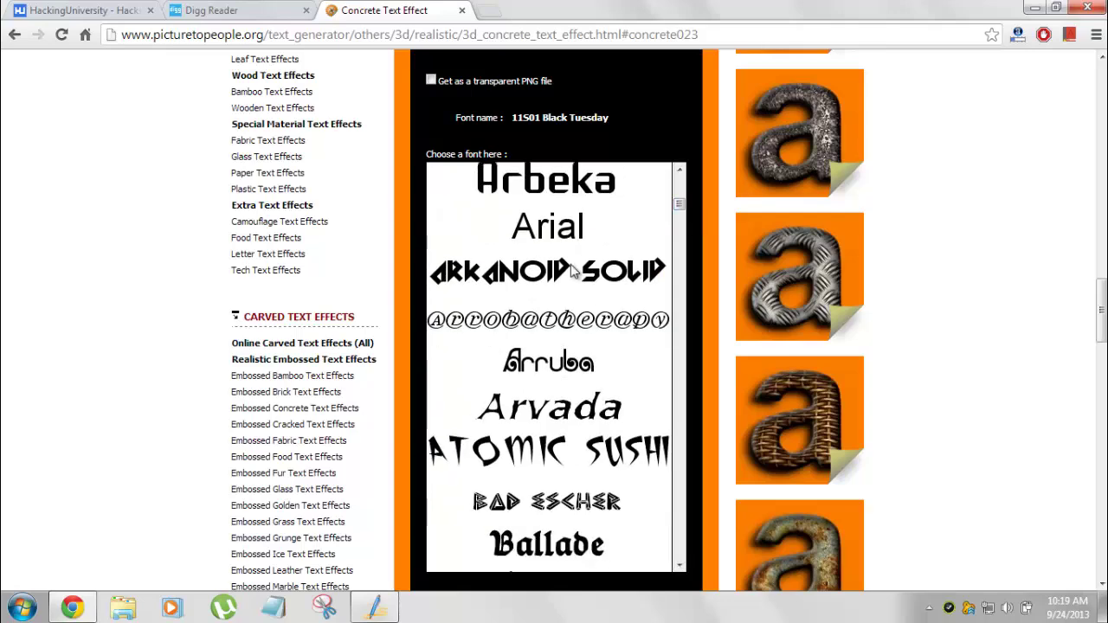
pyautogui.scroll(-2, 512, 280)
pyautogui.scroll(-1, 505, 297)
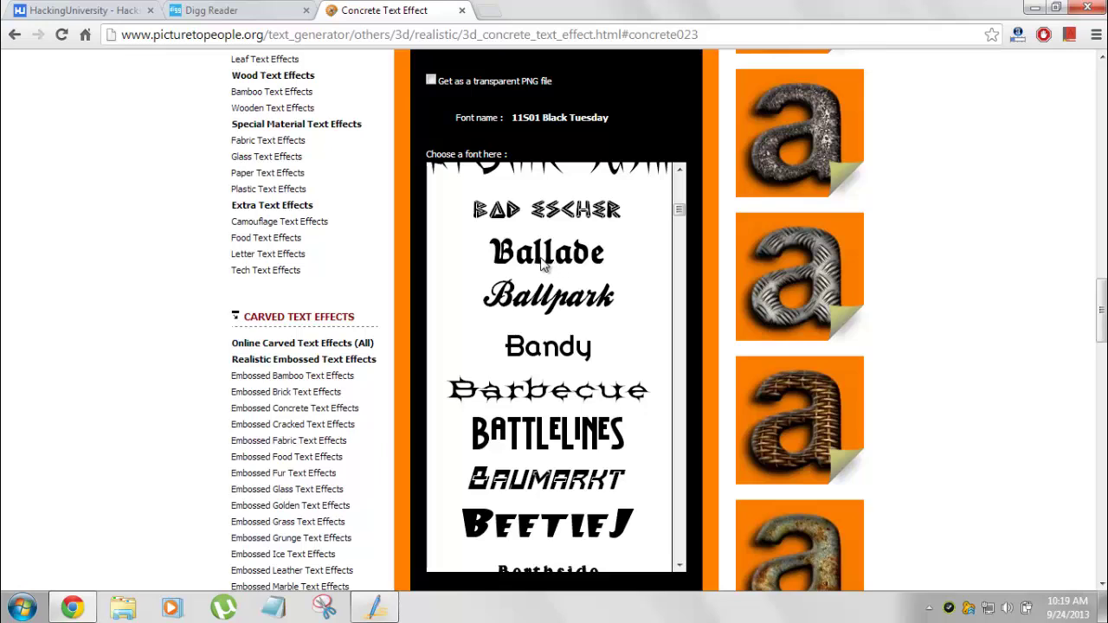
pyautogui.click(543, 266)
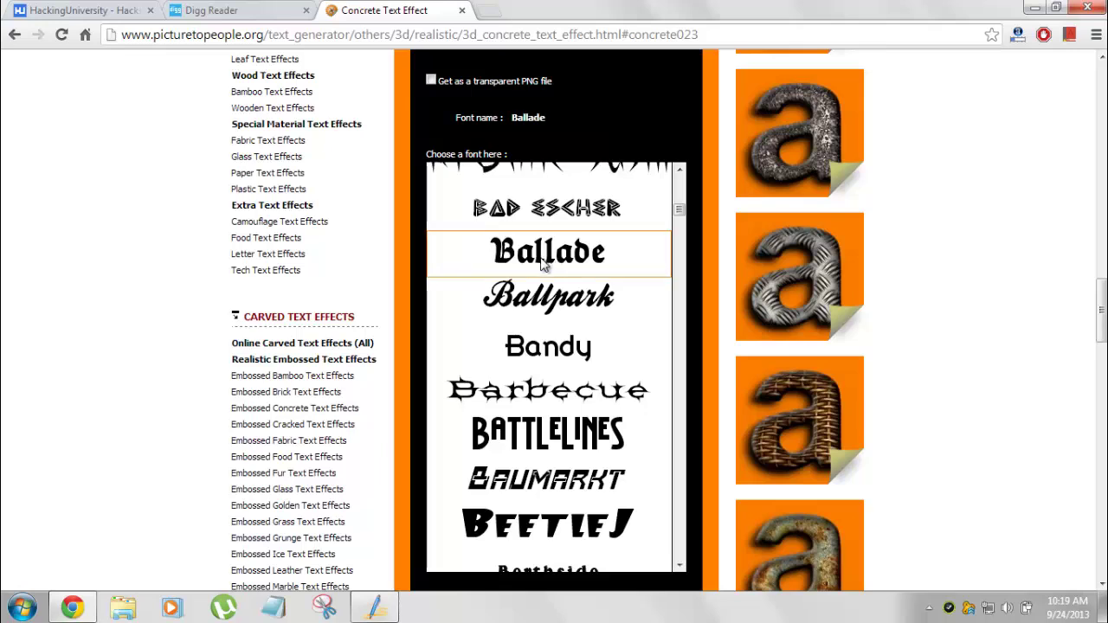
pyautogui.scroll(-2, 5, 318)
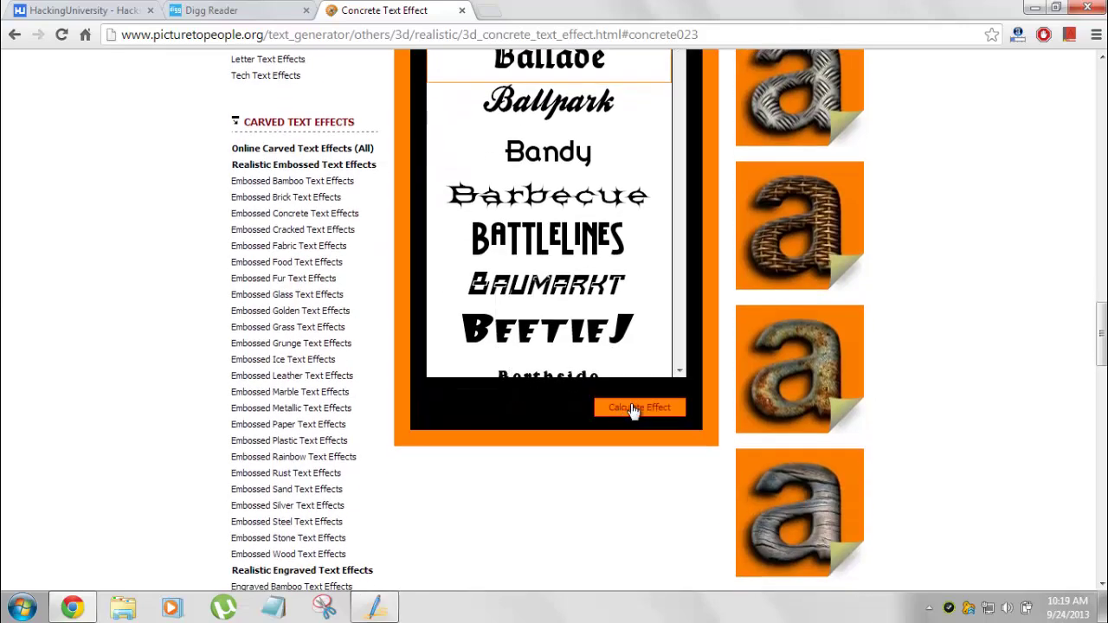
# Step: Calculate the effect to render the concrete HackingUniversity image in Ballade
pyautogui.click(633, 409)
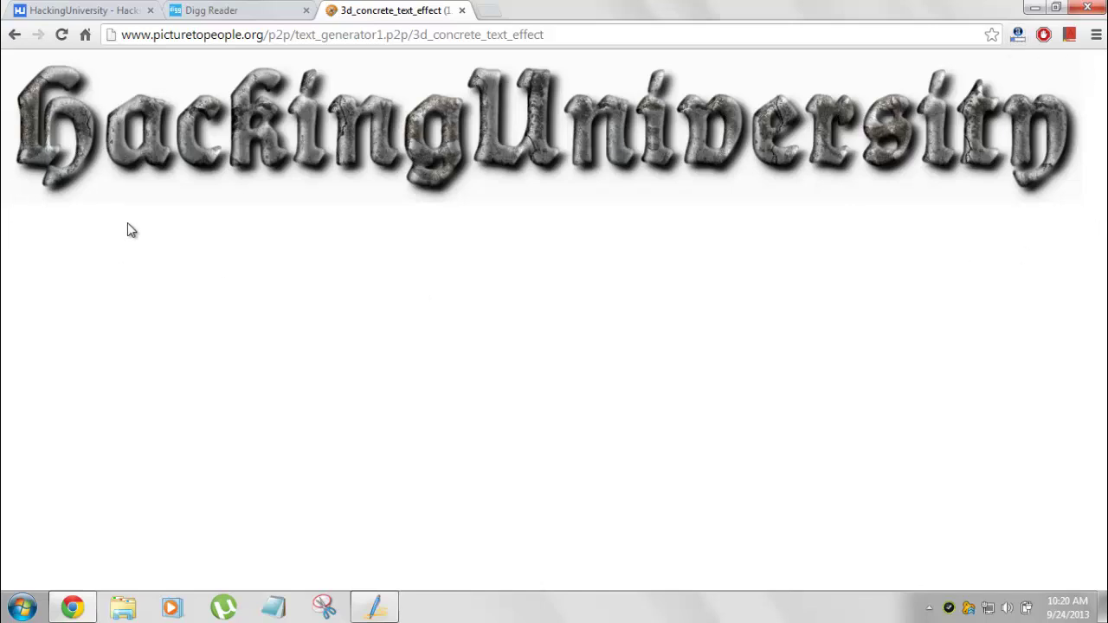
pyautogui.moveTo(592, 152); pyautogui.dragTo(554, 232)
pyautogui.click(290, 11)
pyautogui.click(364, 10)
pyautogui.rightClick(459, 111)
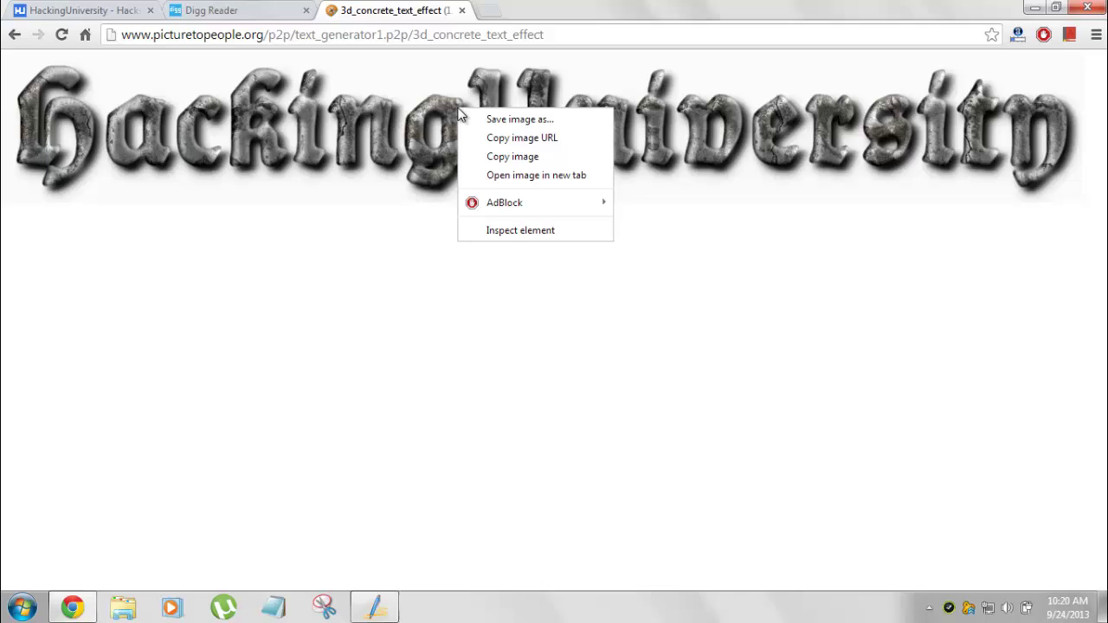
pyautogui.click(537, 121)
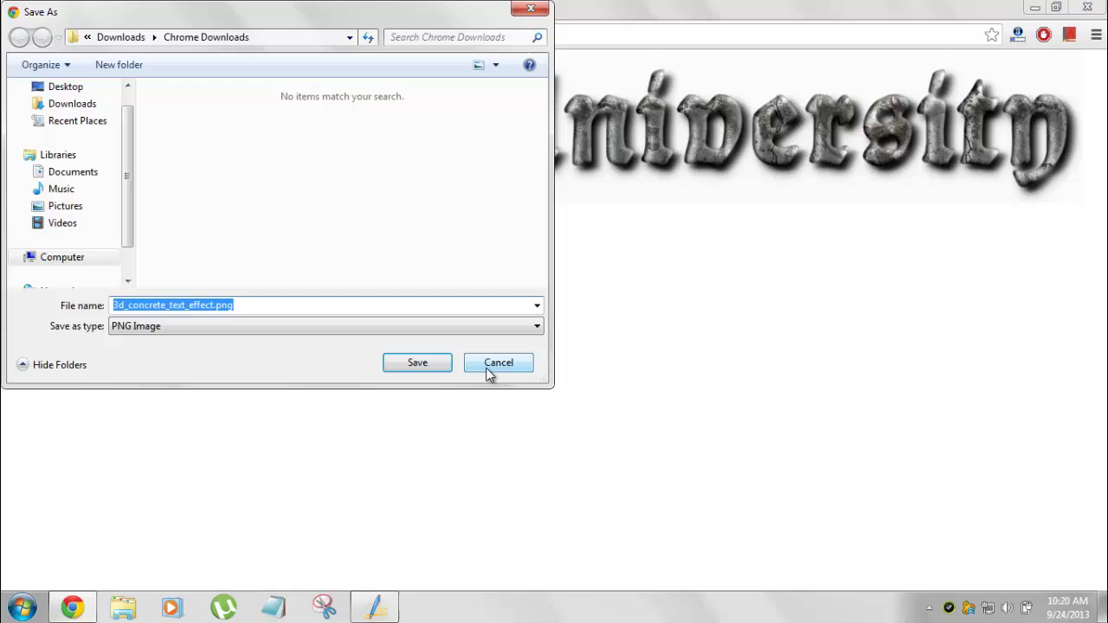
pyautogui.click(488, 363)
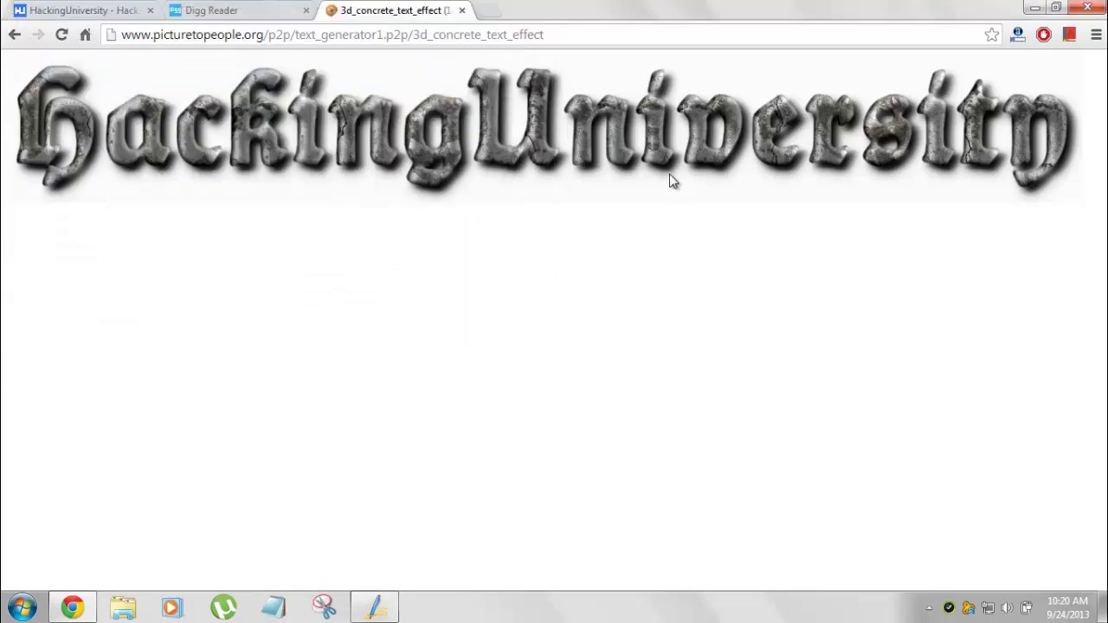
# Step: Go back from the rendered image to the Concrete Text Effect page and scroll up to its top
pyautogui.click(14, 35)
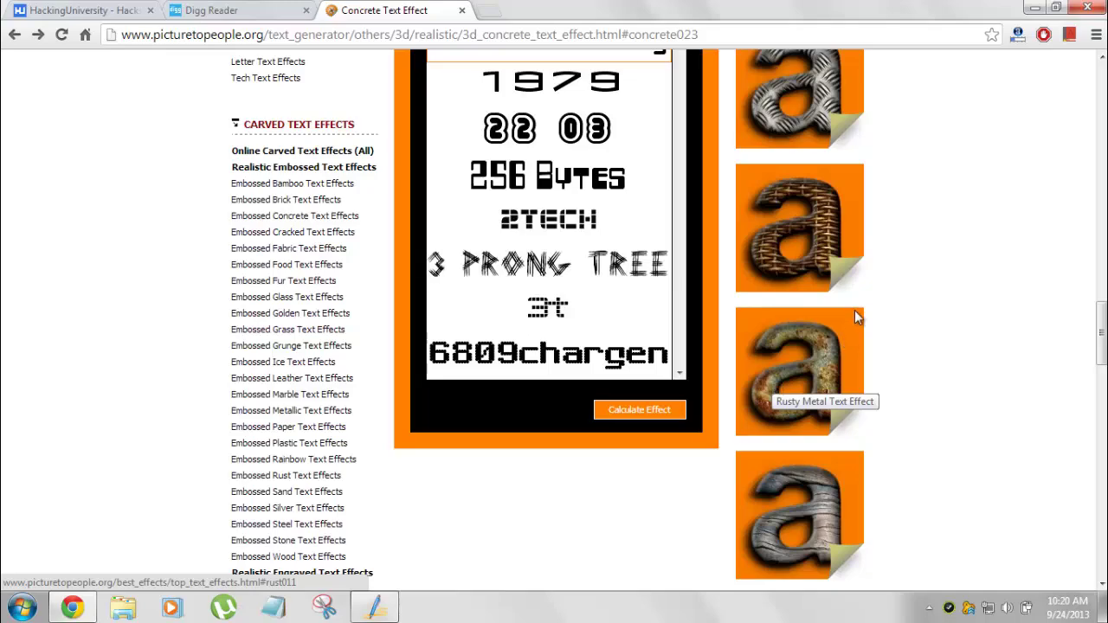
pyautogui.scroll(3, 1104, 257)
pyautogui.scroll(15, 1103, 257)
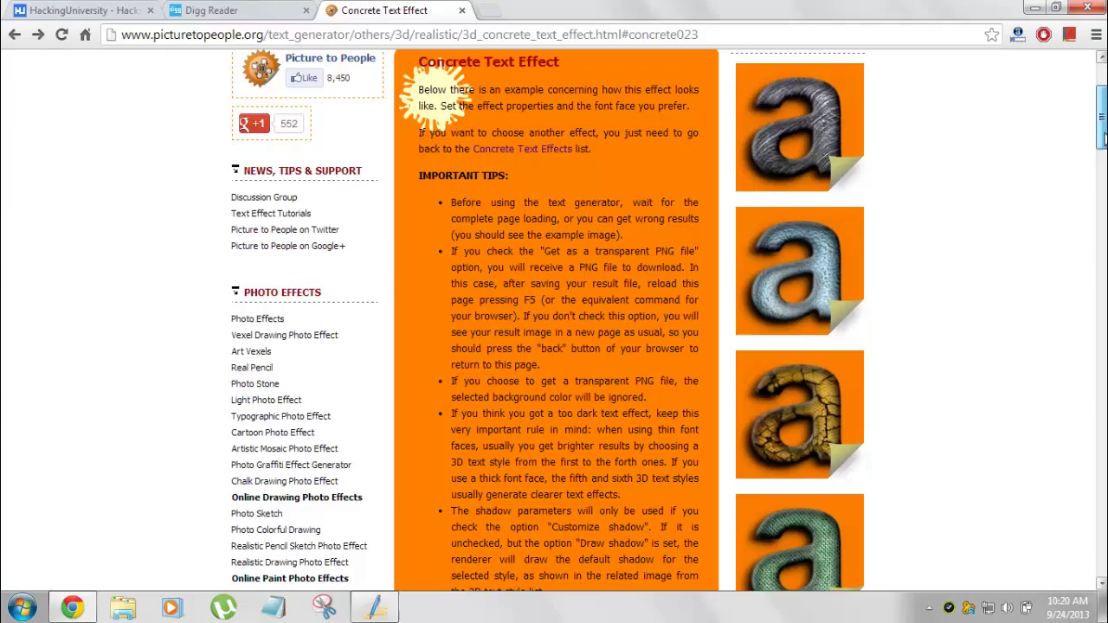
pyautogui.moveTo(1103, 135); pyautogui.dragTo(1081, 240)
pyautogui.scroll(-8, 520, 337)
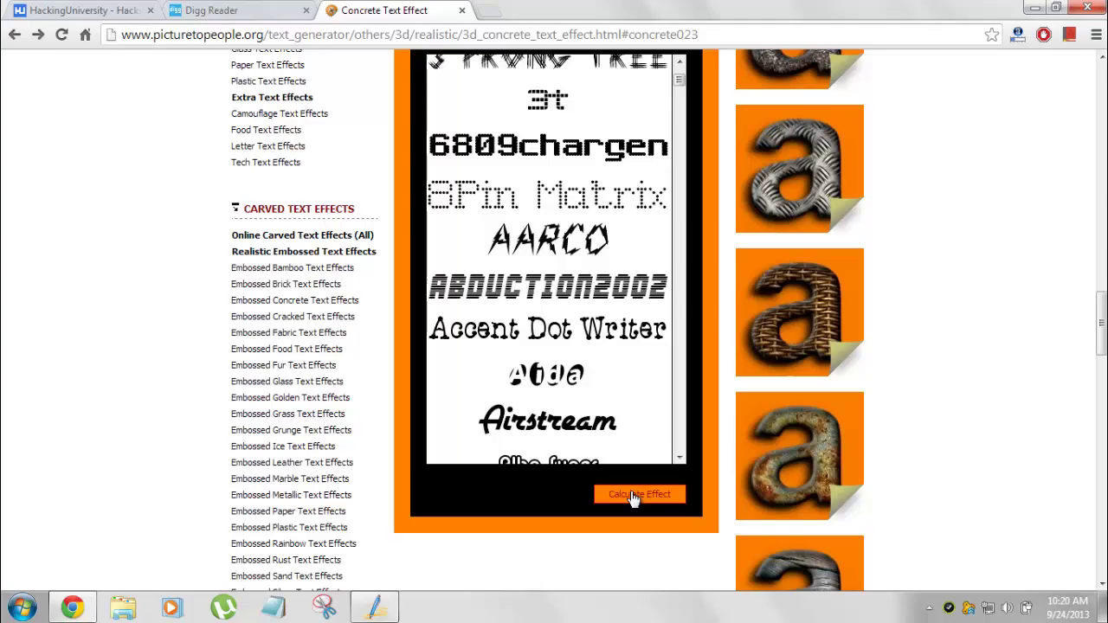
pyautogui.scroll(11, 554, 321)
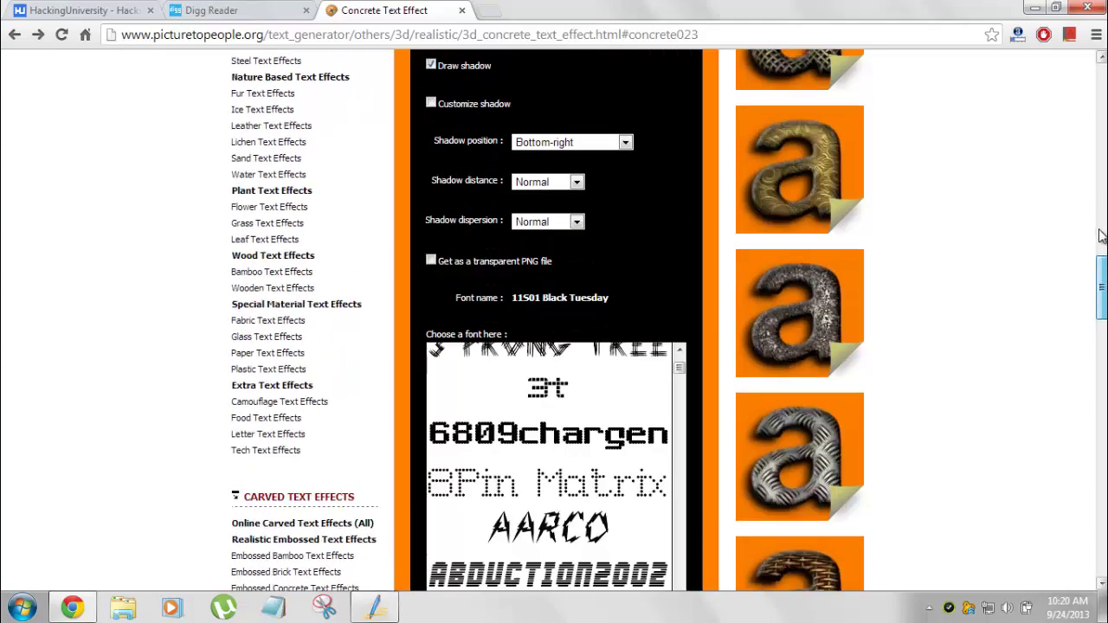
pyautogui.scroll(4, 554, 320)
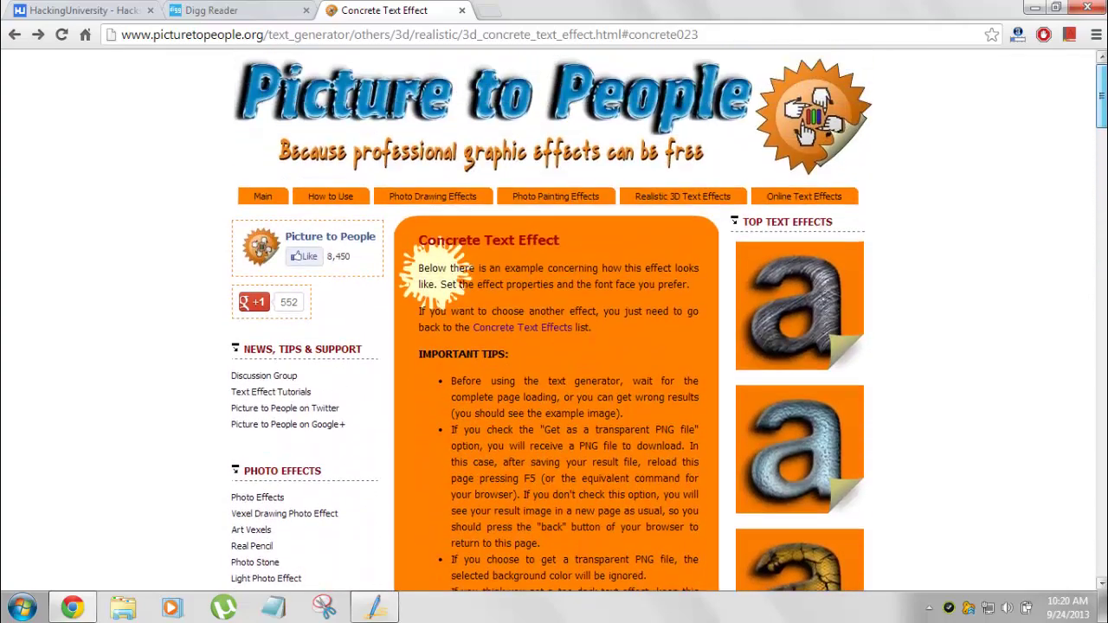
pyautogui.scroll(-1, 554, 321)
pyautogui.scroll(-1, 554, 321)
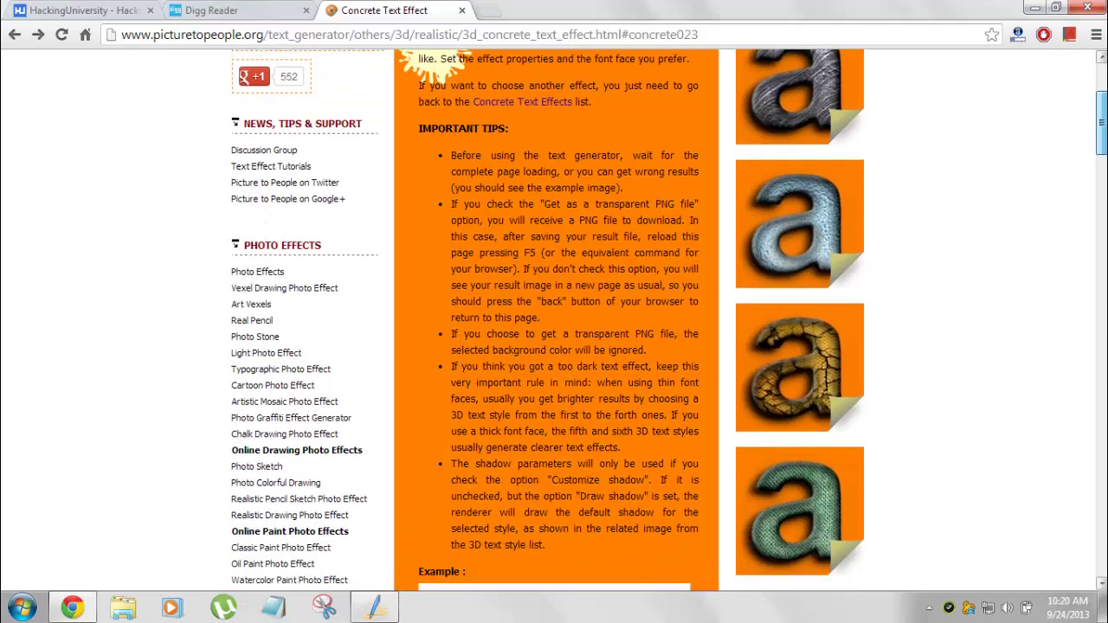
pyautogui.scroll(3, 554, 321)
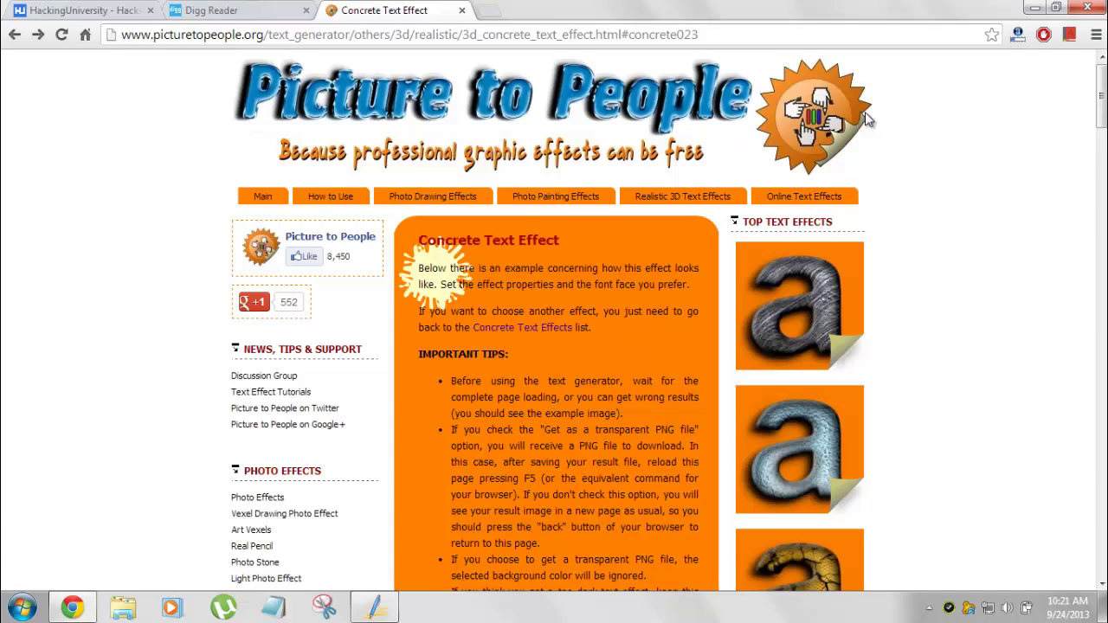
pyautogui.click(63, 9)
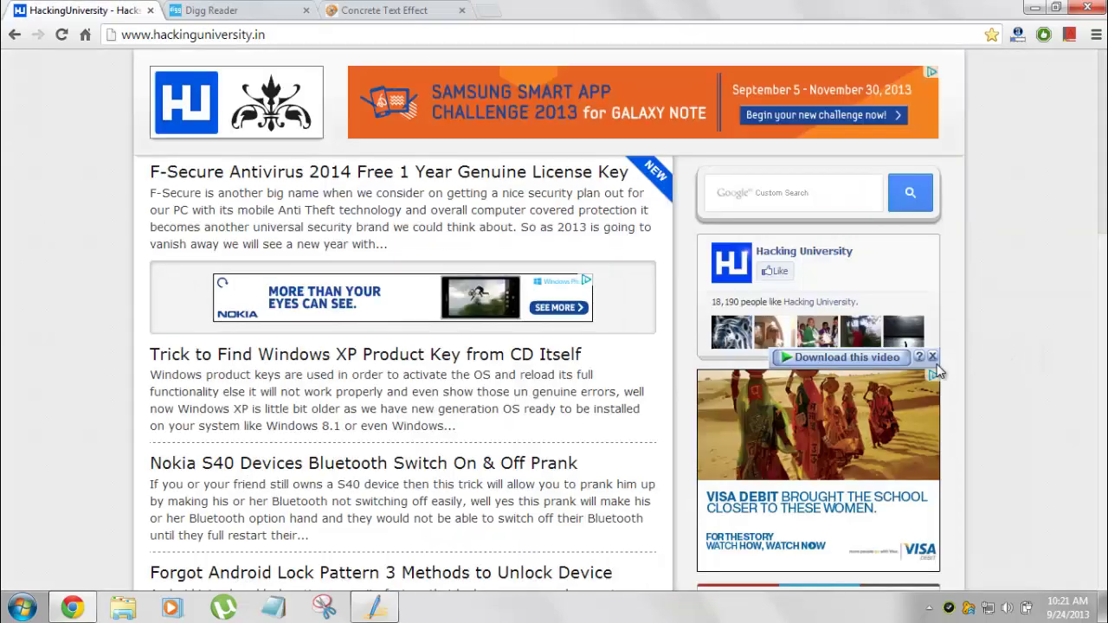
pyautogui.scroll(-5, 45, 235)
pyautogui.scroll(5, 46, 247)
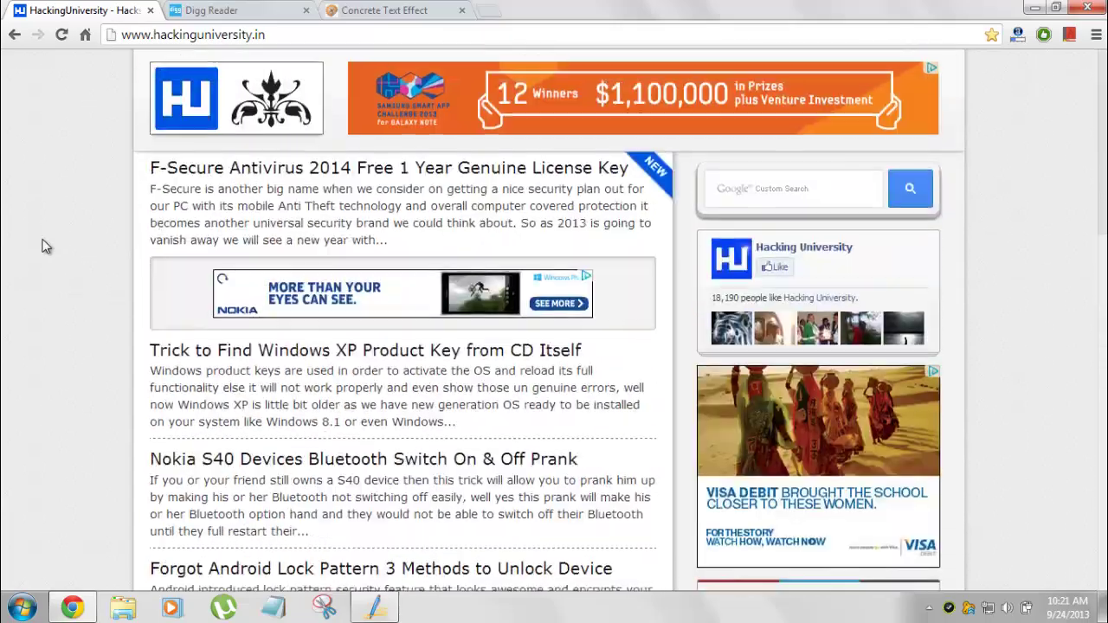
pyautogui.scroll(-3, 44, 246)
pyautogui.scroll(3, 45, 246)
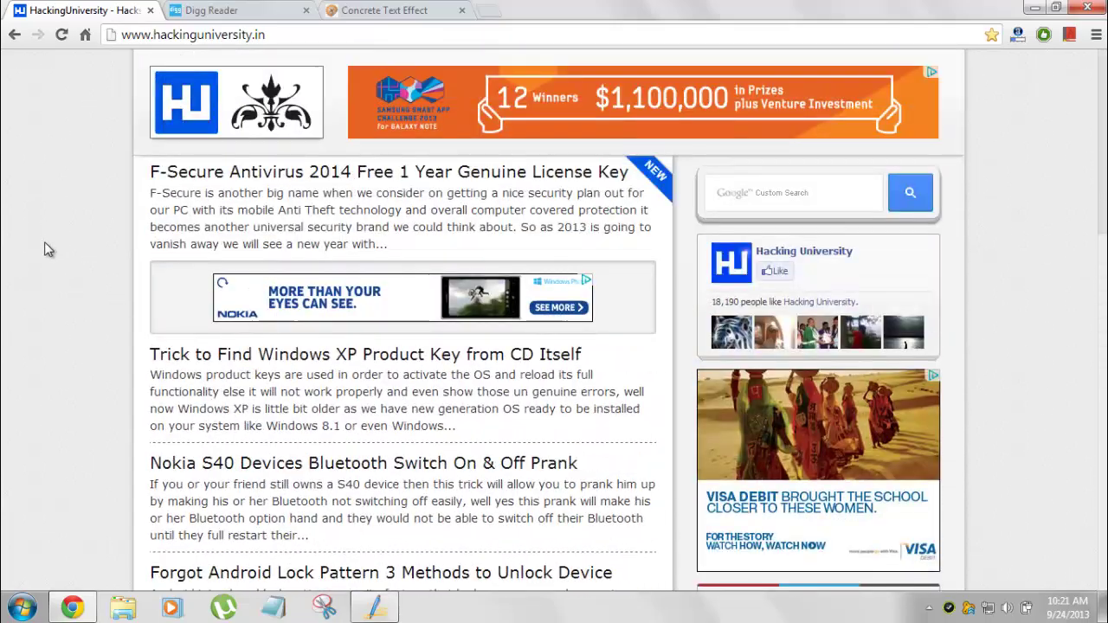
pyautogui.scroll(-5, 45, 246)
pyautogui.scroll(5, 9, 250)
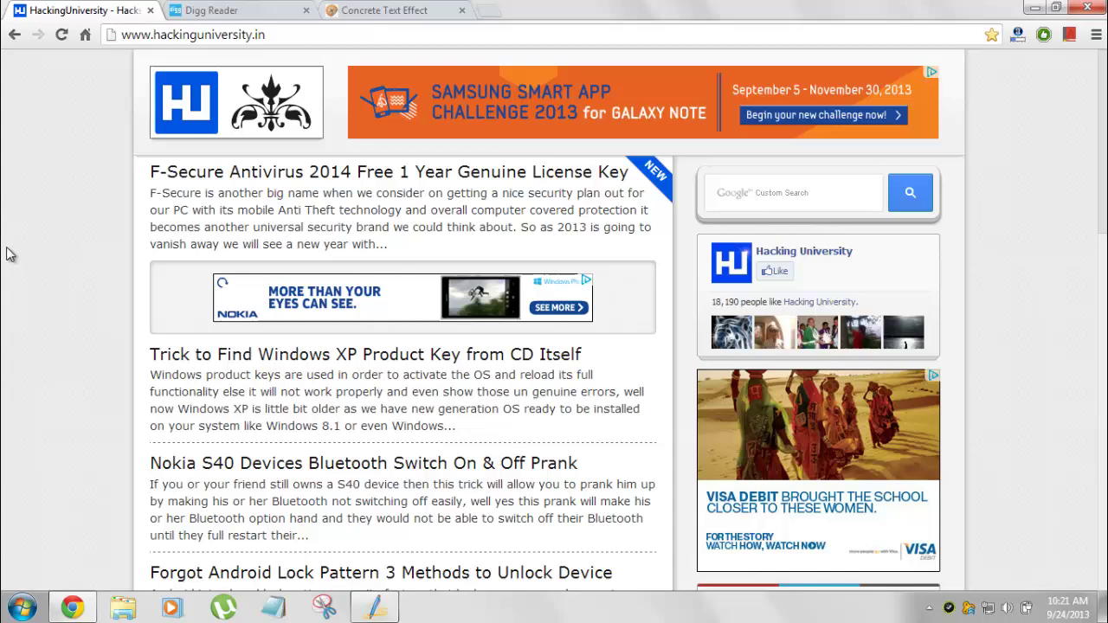
pyautogui.click(375, 10)
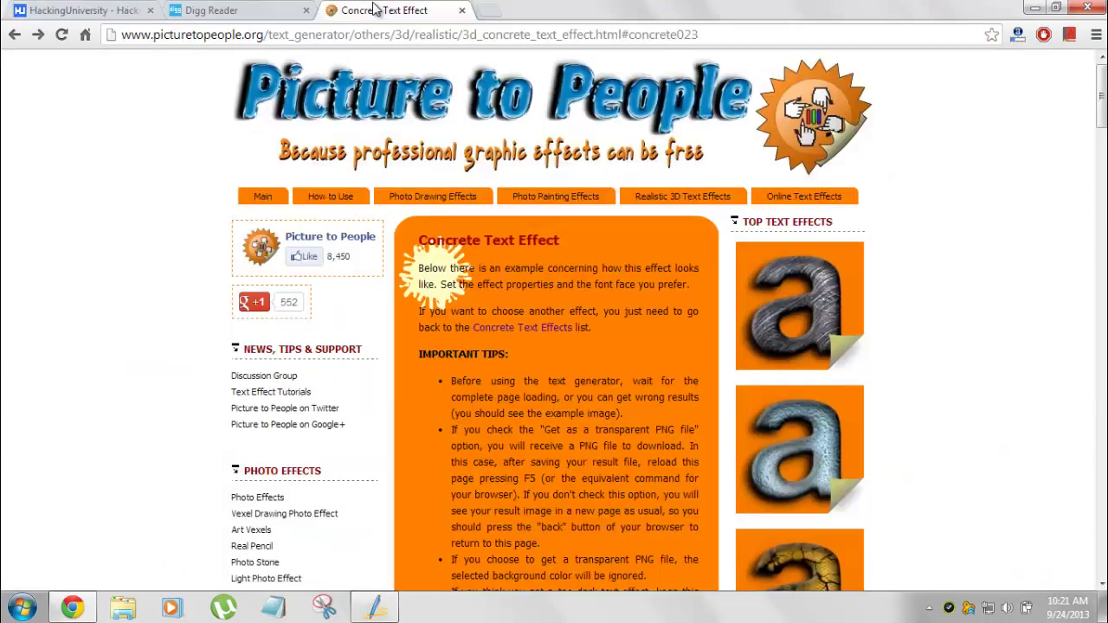